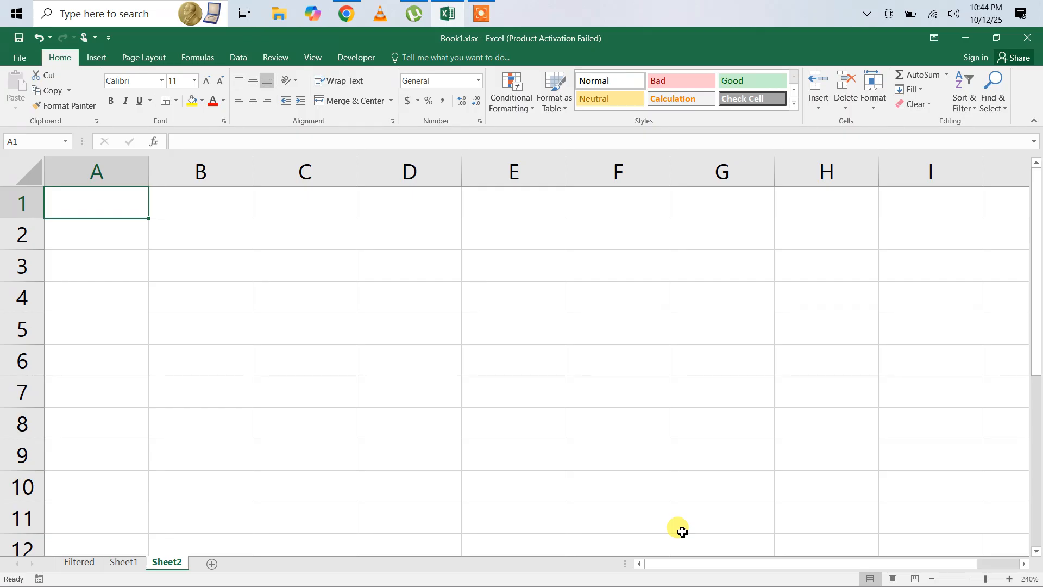
Enter Jan in cell A1 and autofill the month series down to A9
text(Jan)
key(Return)
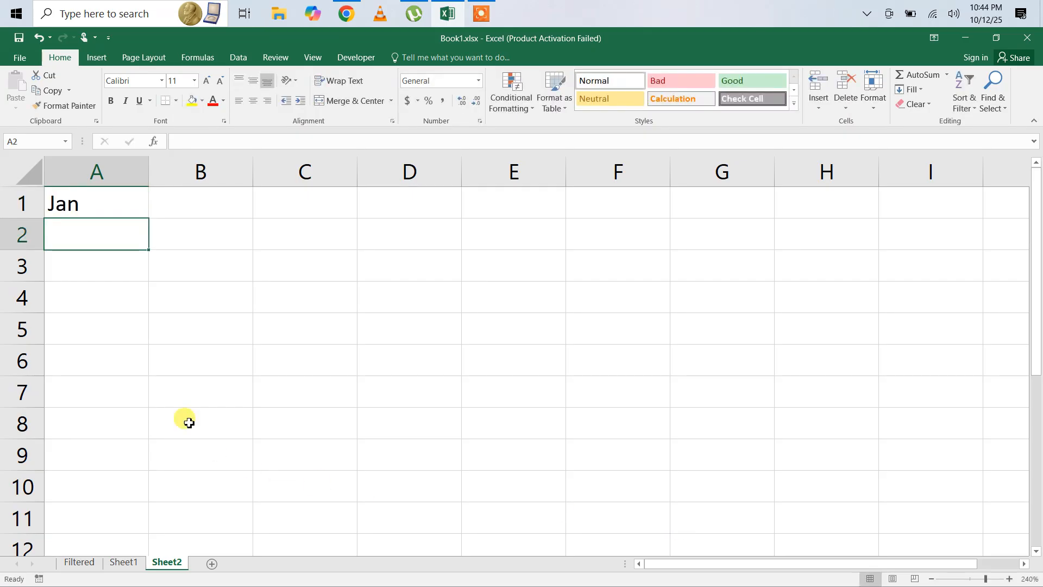
click(83, 207)
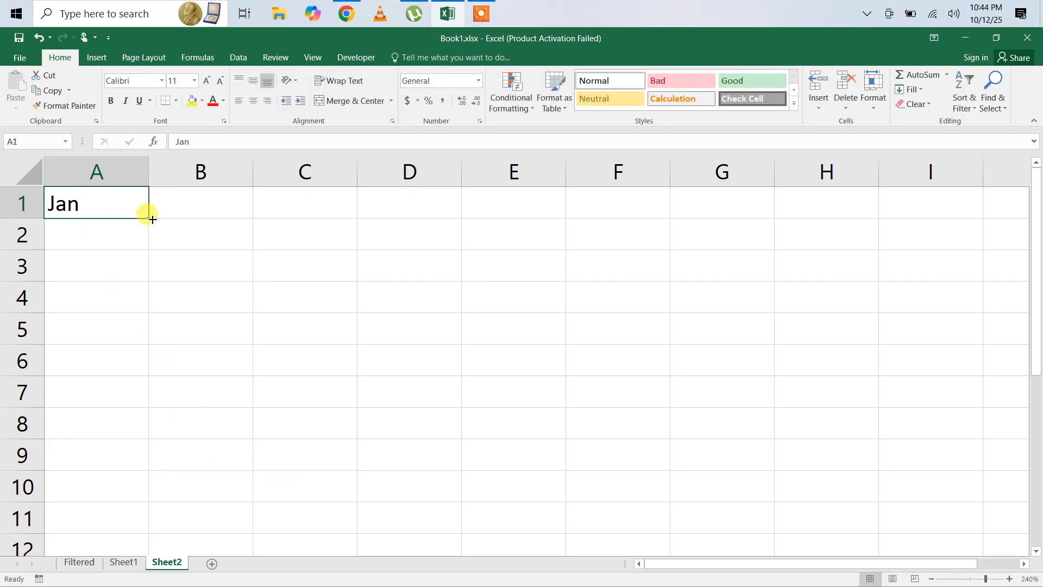
drag(150, 220, 160, 478)
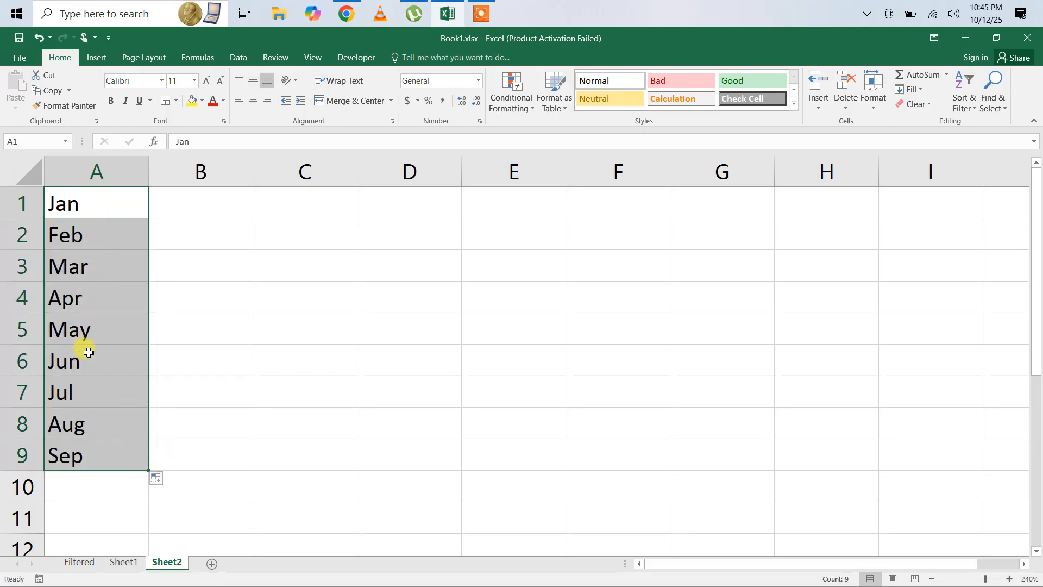
click(181, 205)
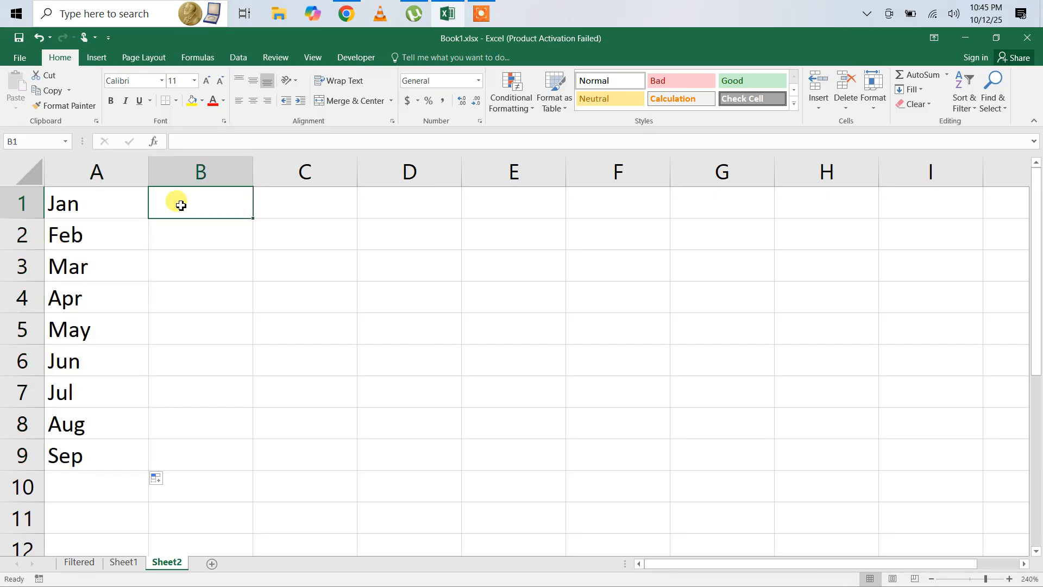
text(Mon)
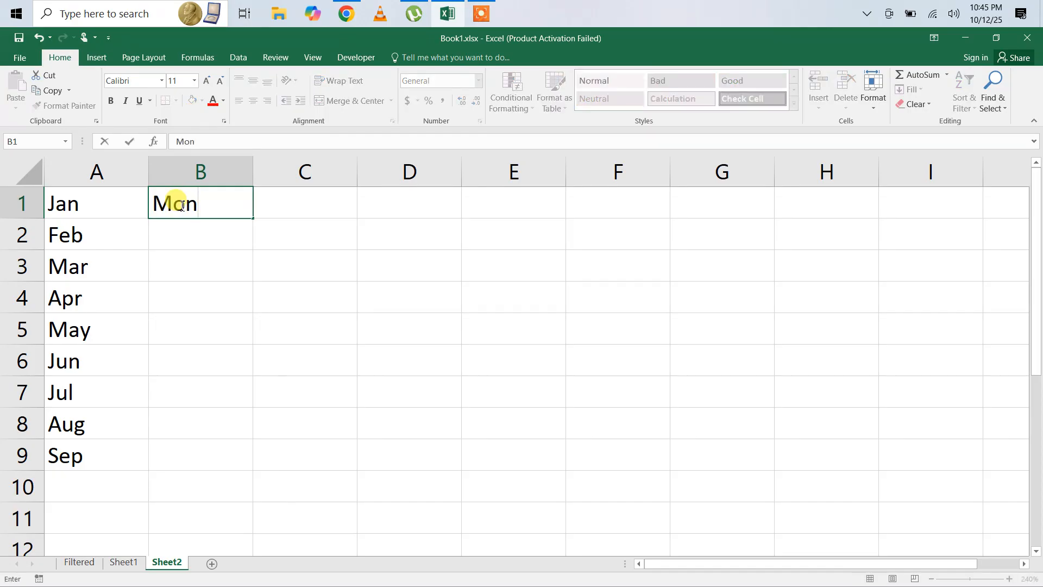
key(Return)
click(180, 205)
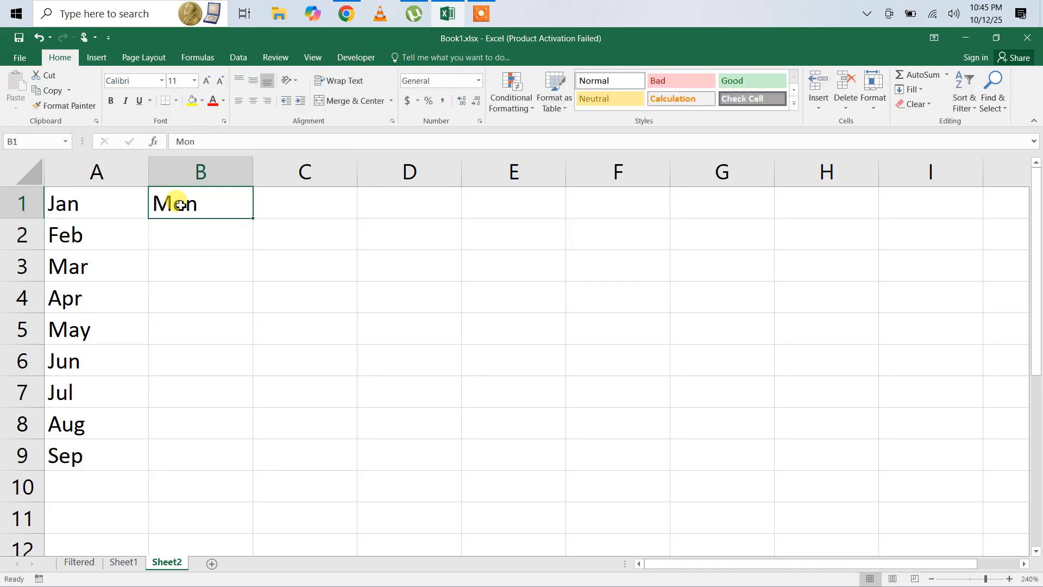
key(Delete)
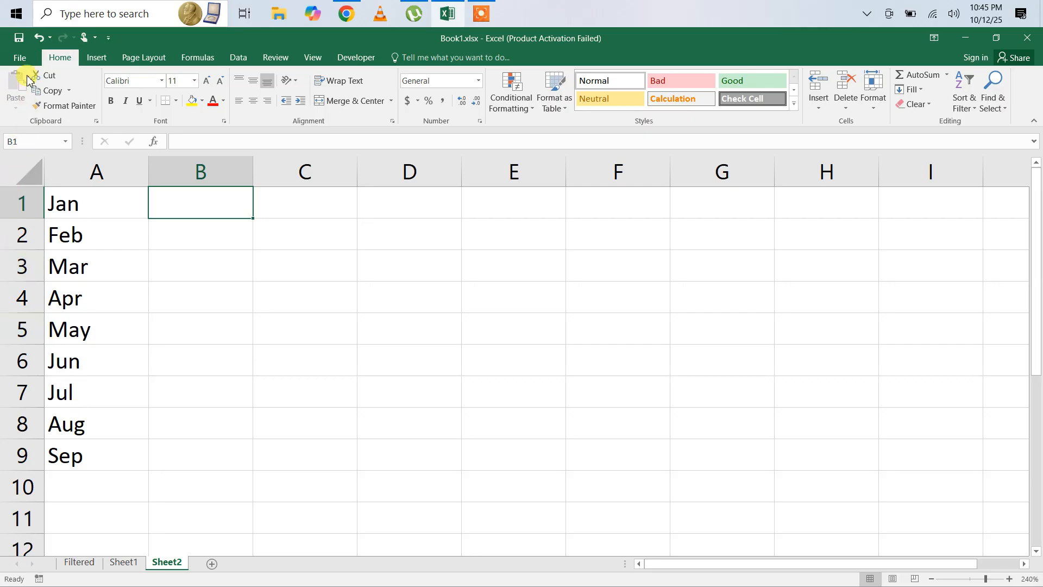
Open the Custom Lists editor from the advanced Excel options
click(19, 57)
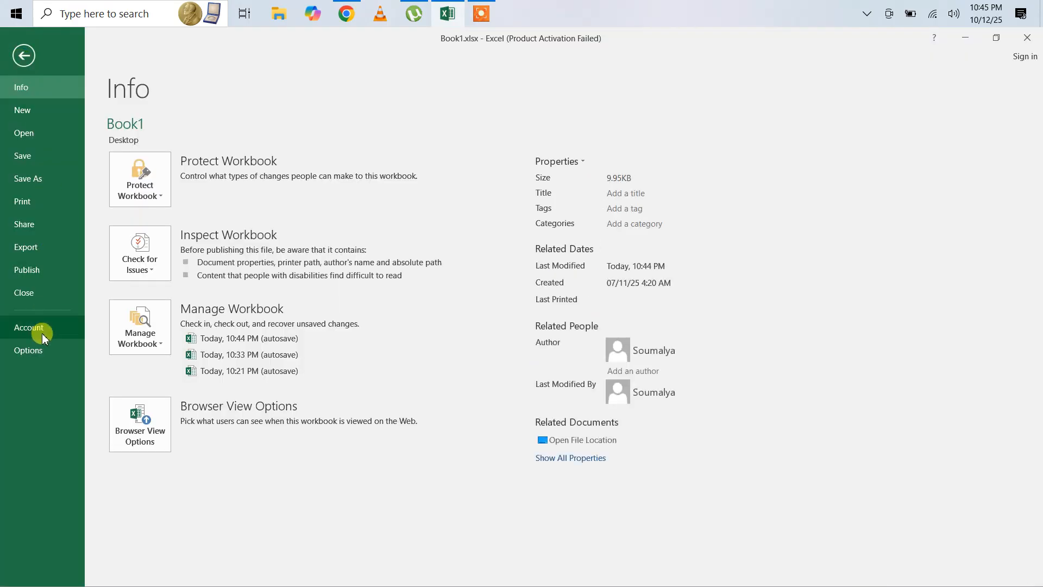
click(28, 350)
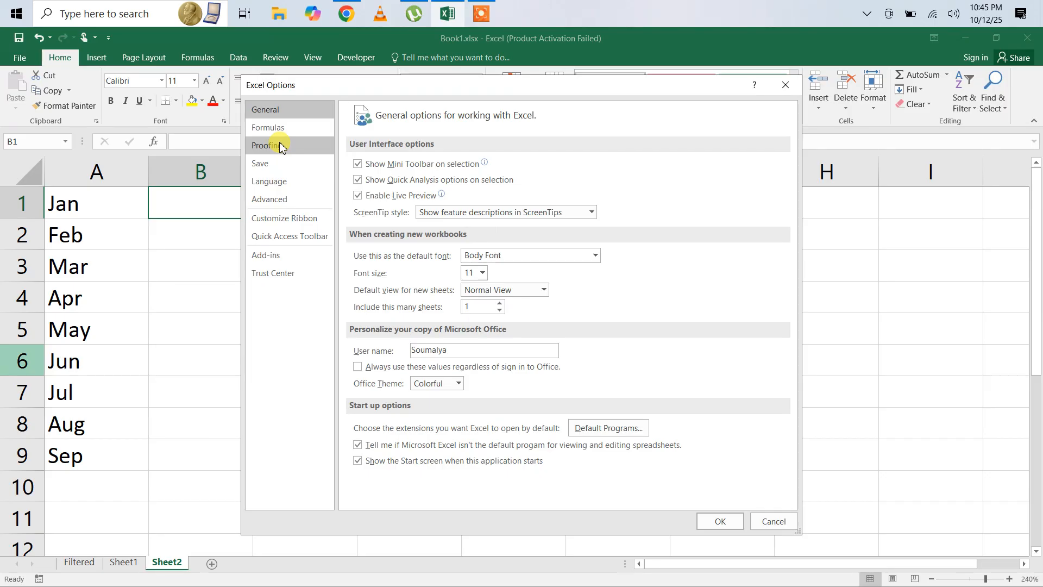
click(271, 197)
scroll(625, 299, down, 15)
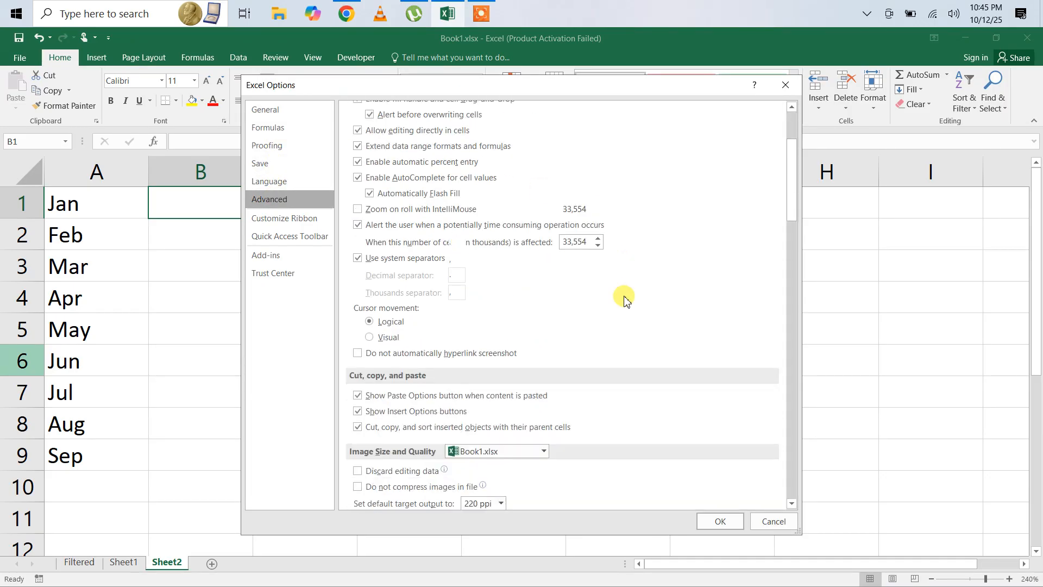
scroll(625, 298, down, 15)
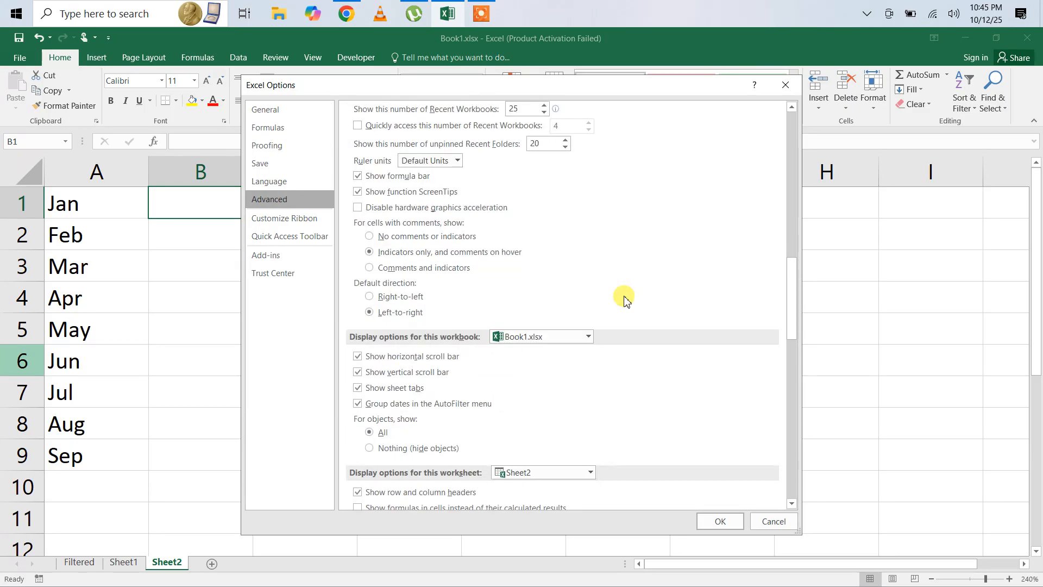
scroll(625, 299, down, 7)
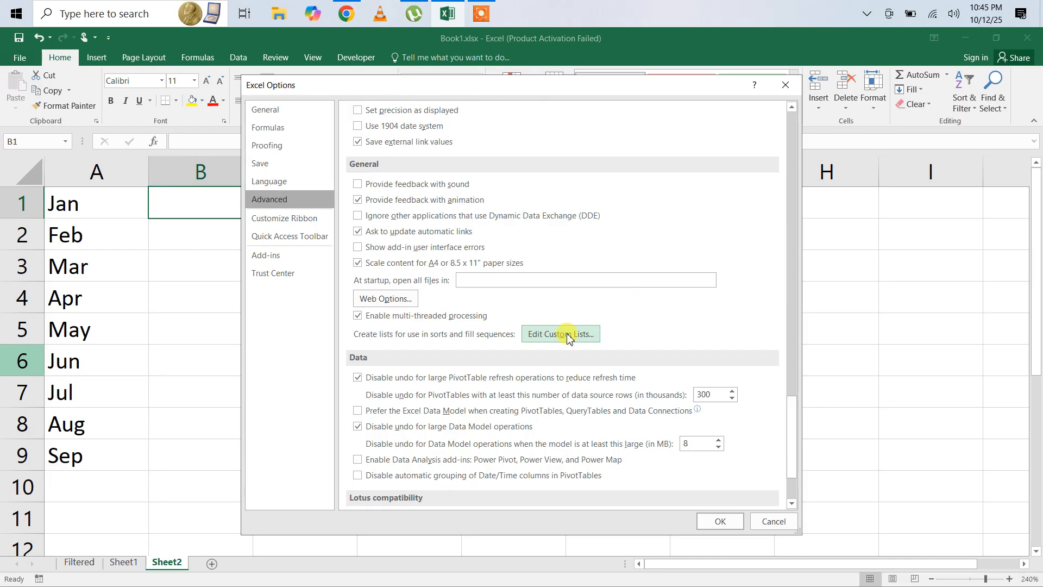
click(567, 335)
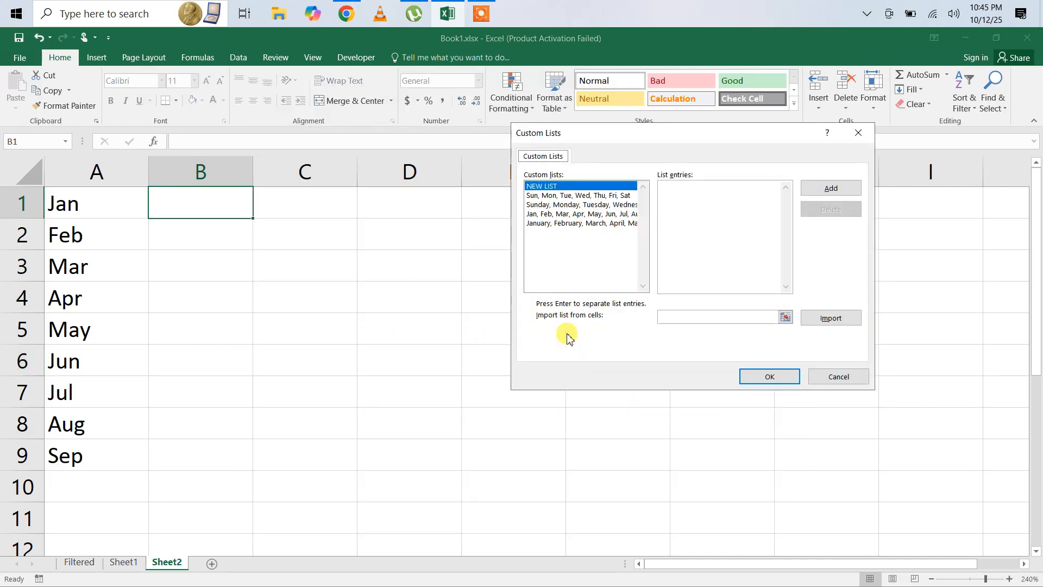
Add a new custom list of five first names and confirm the options
click(782, 193)
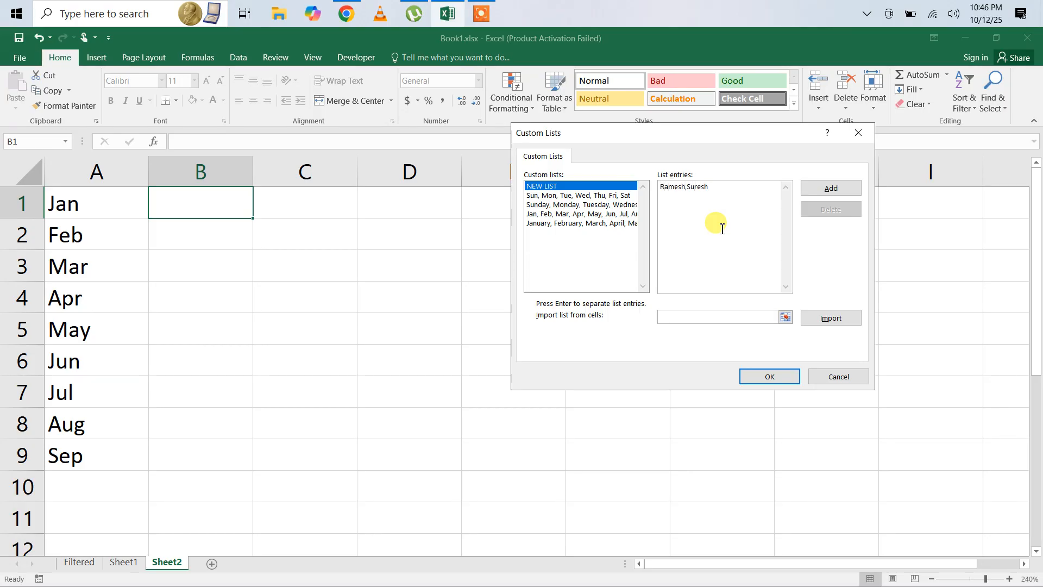
text(lok,Manoj)
click(823, 188)
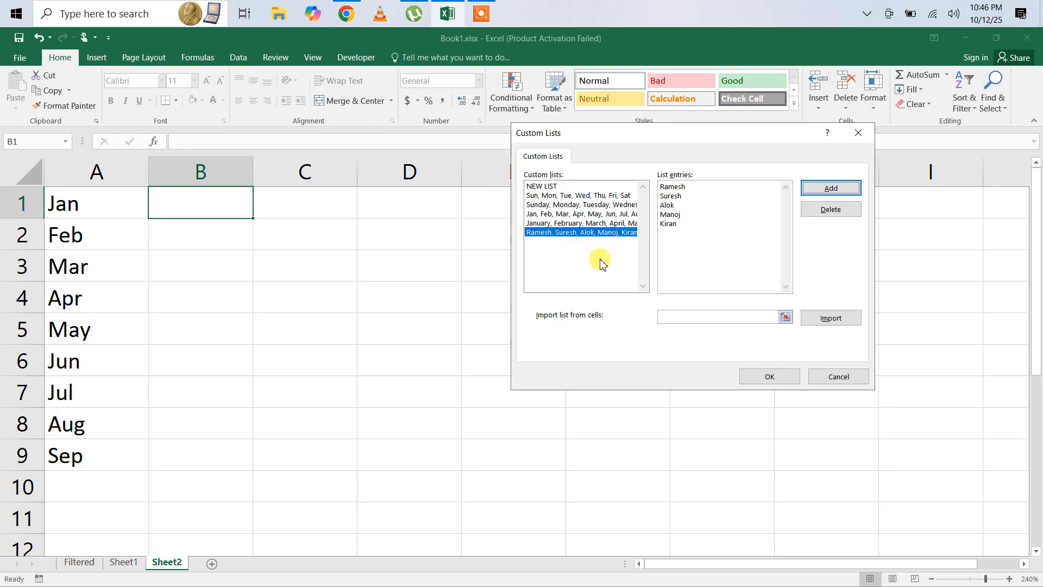
click(776, 378)
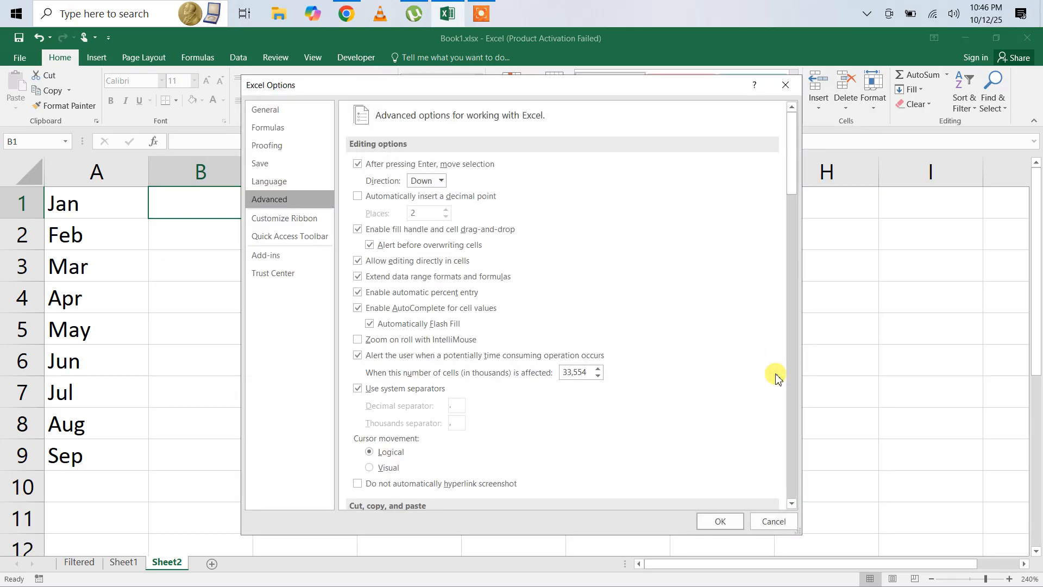
click(733, 525)
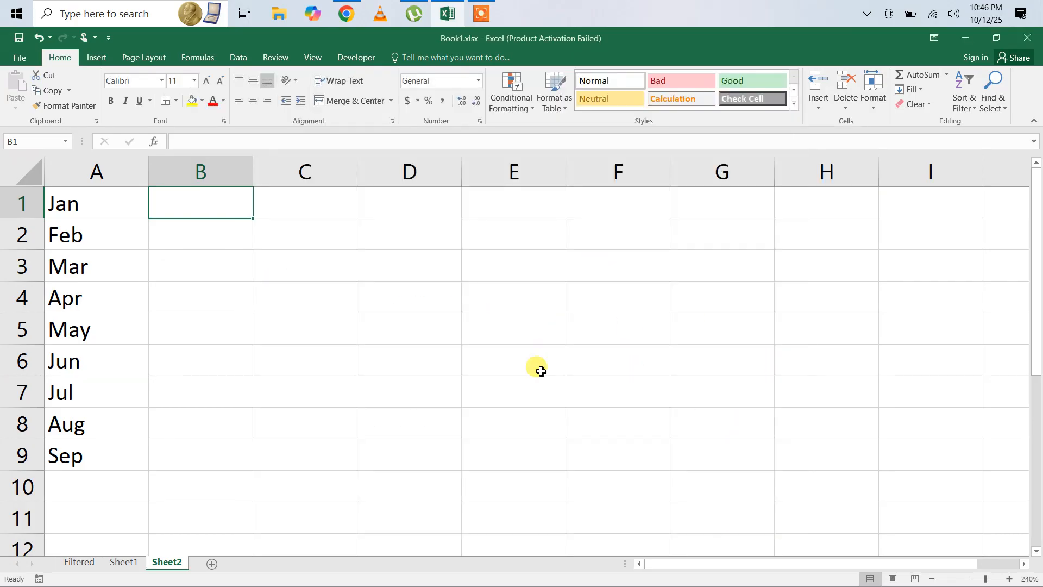
Enter the custom list's first name in cell B1 and autofill the series down to B9
text(Ramesh)
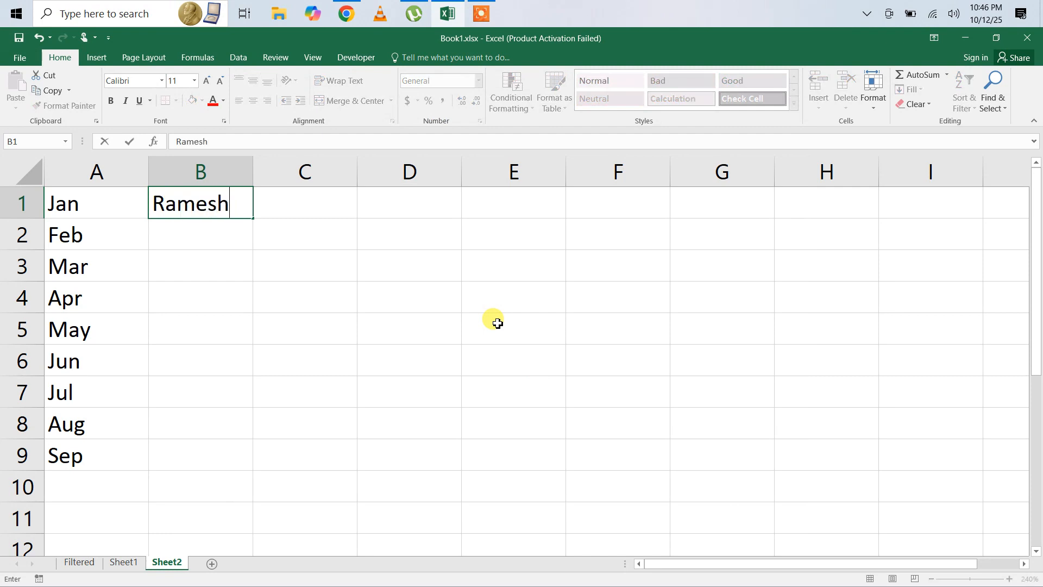
key(Return)
click(171, 209)
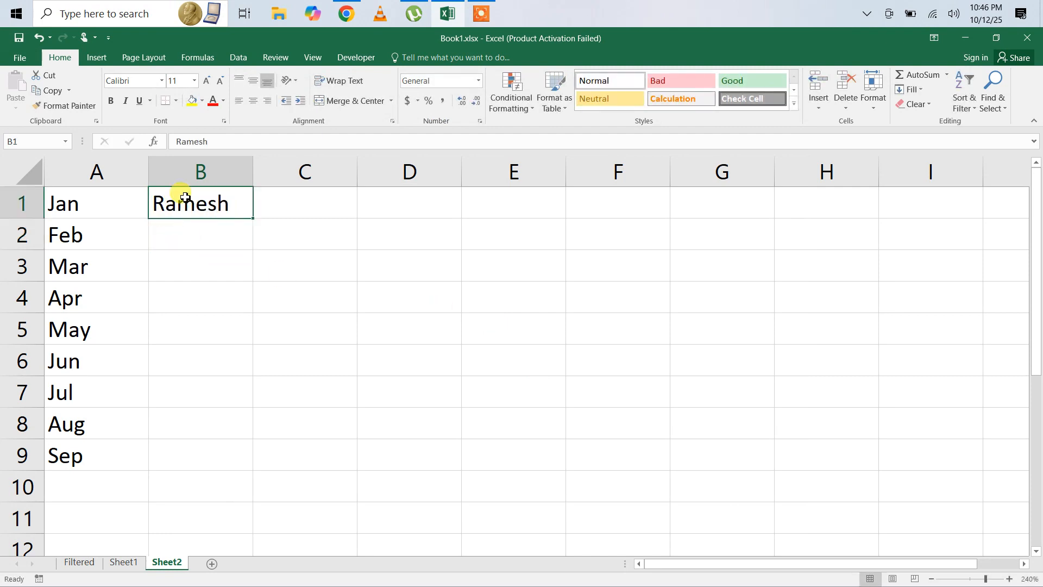
drag(255, 220, 258, 470)
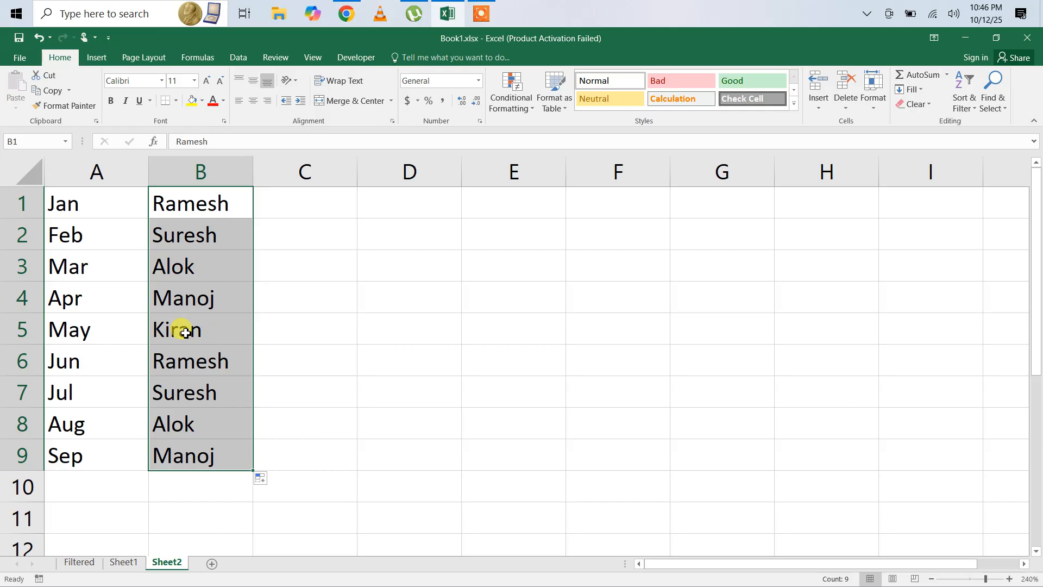
Review the entries of the saved custom name list in the advanced options, leaving the settings without changes
click(21, 58)
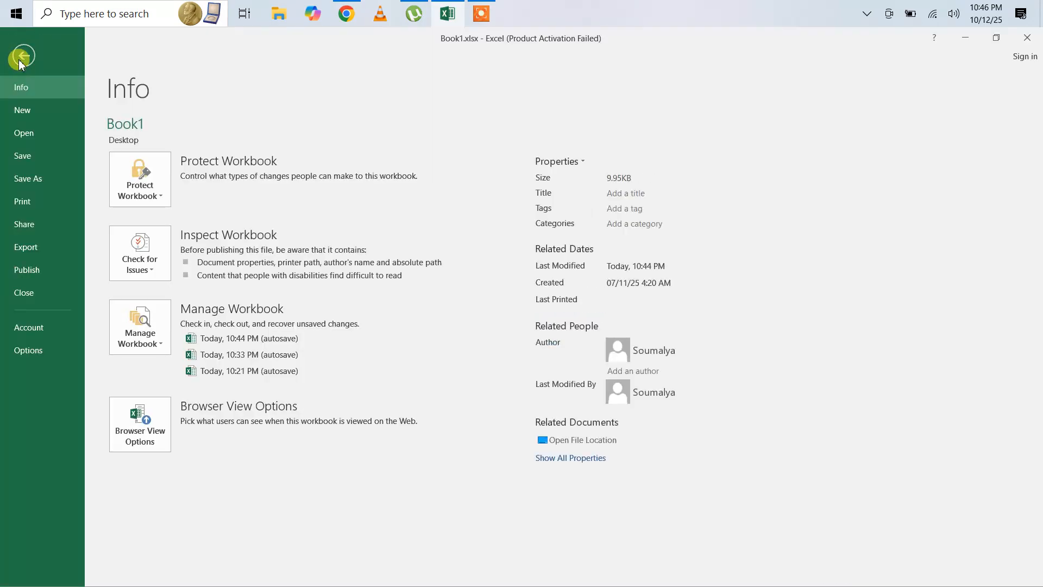
click(37, 355)
click(269, 210)
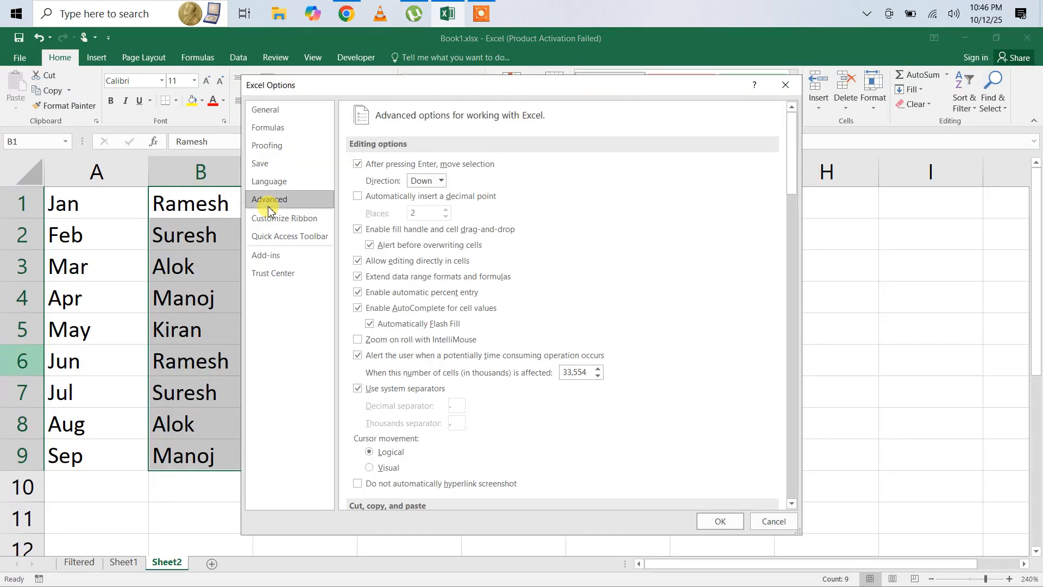
scroll(621, 398, down, 15)
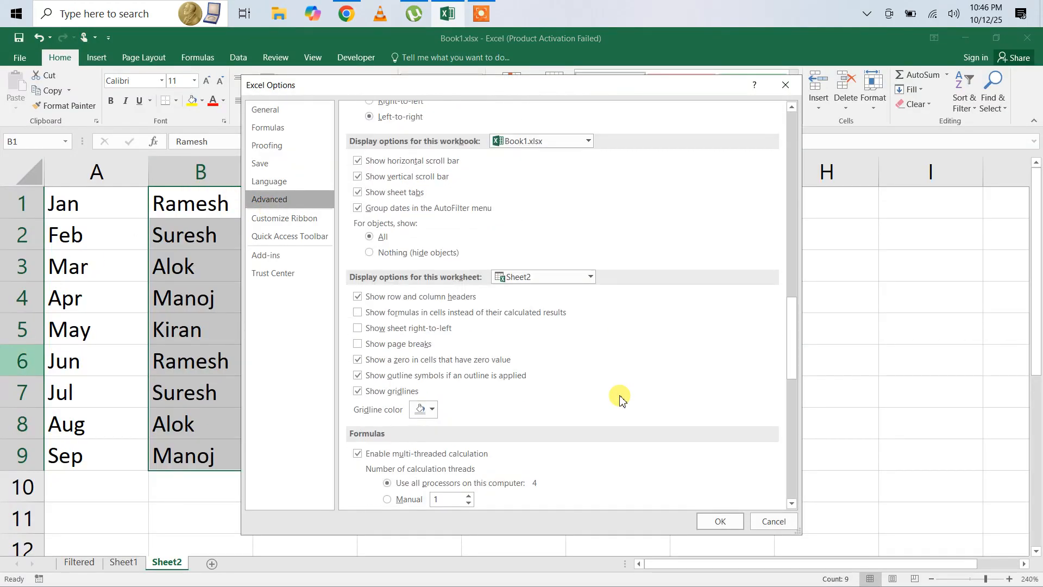
scroll(621, 399, down, 15)
scroll(621, 399, up, 2)
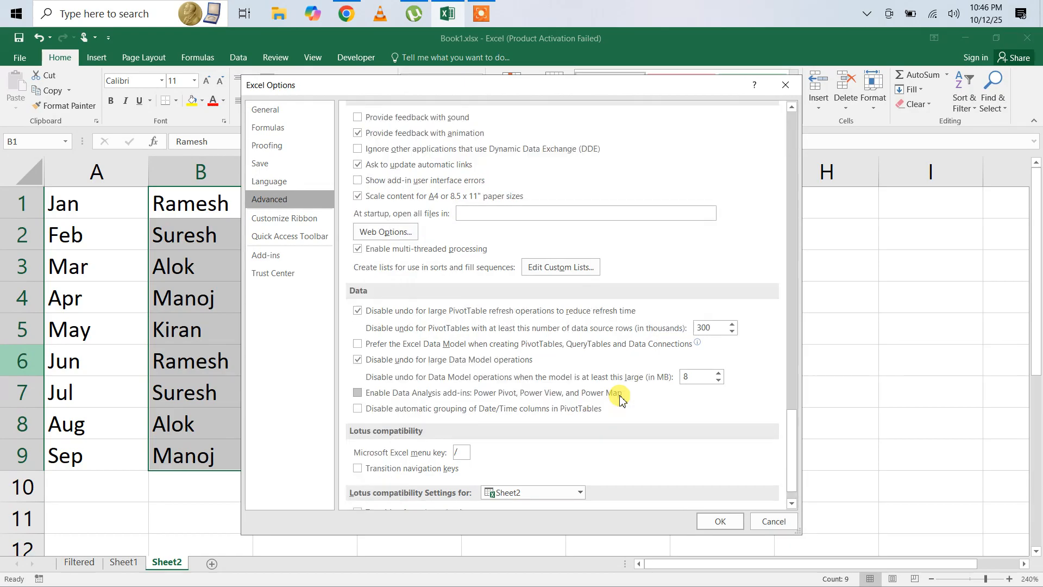
click(568, 268)
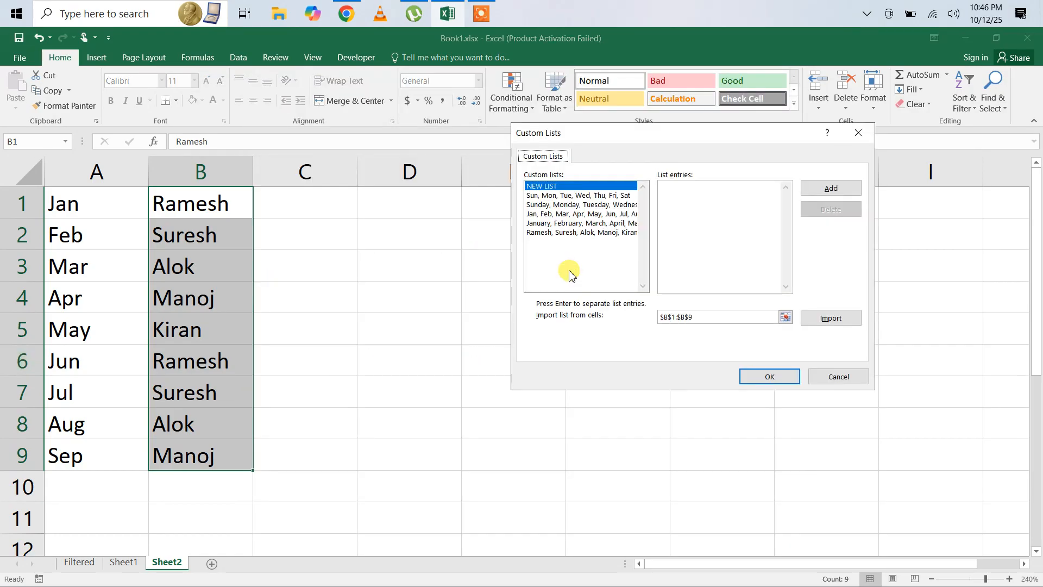
click(573, 233)
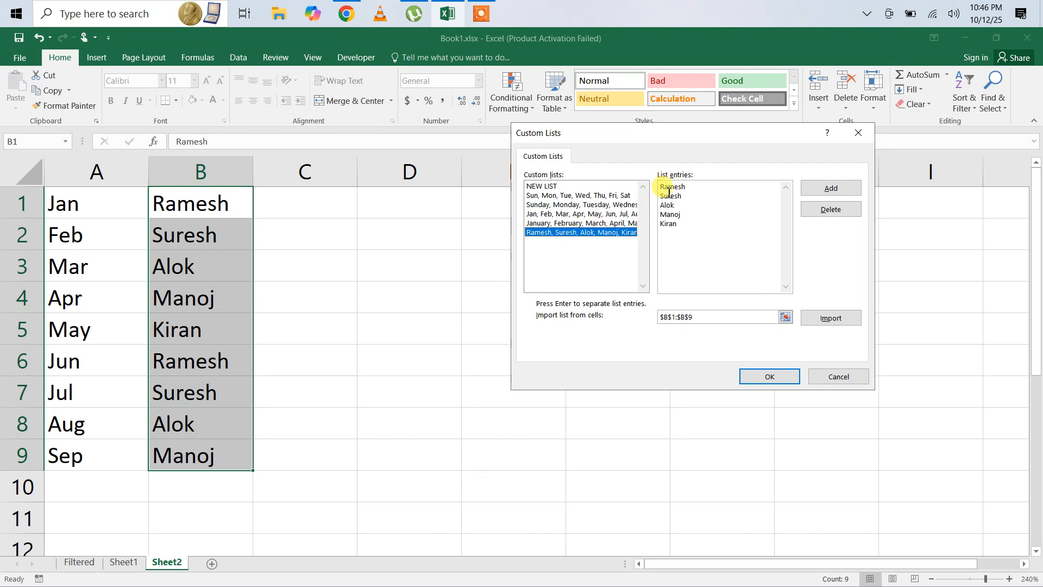
click(829, 377)
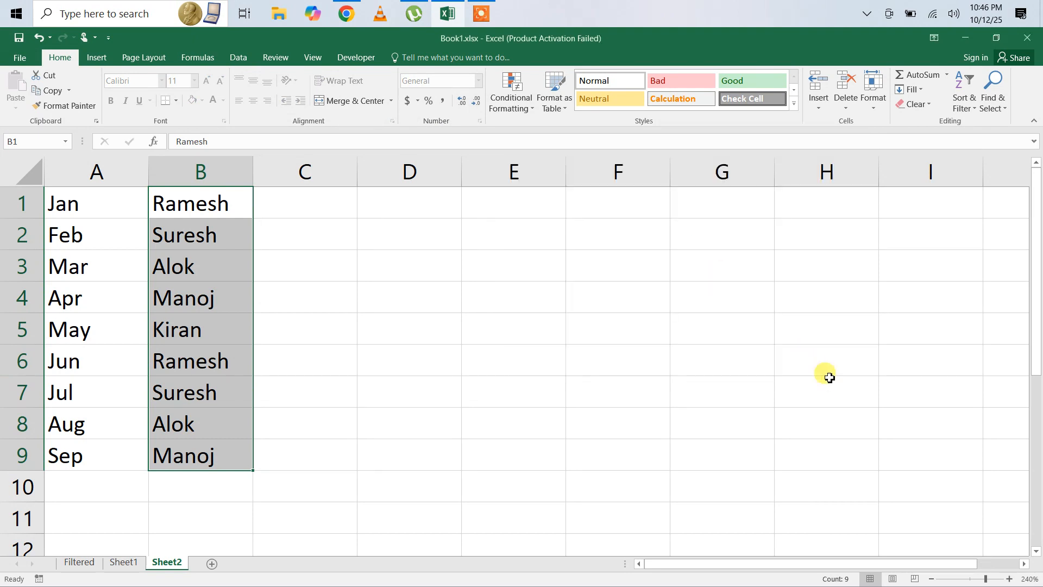
click(785, 520)
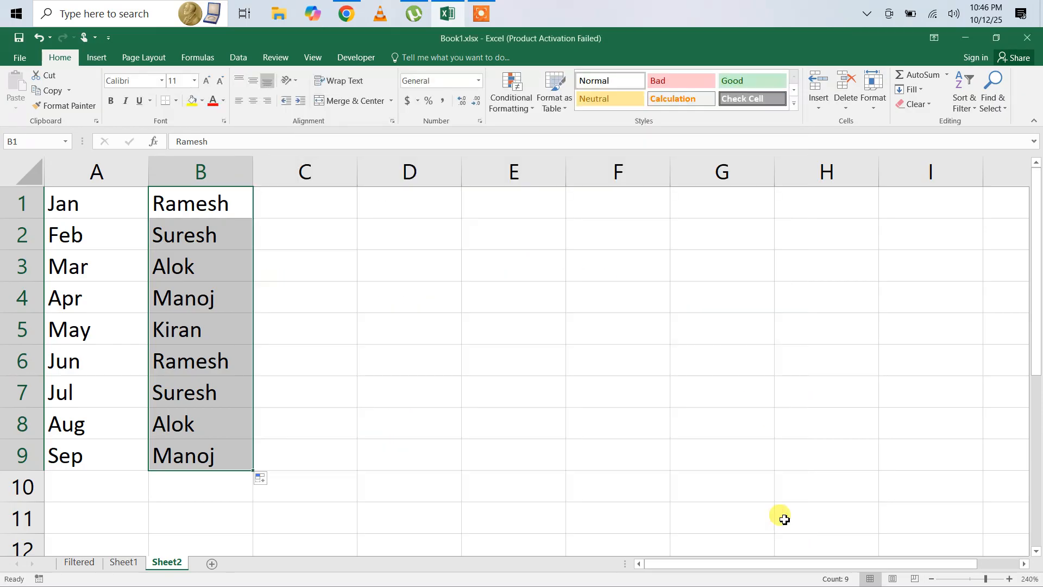
Enter OE, Technical, Gr-II and Clerk in cells C1 to C4
click(313, 208)
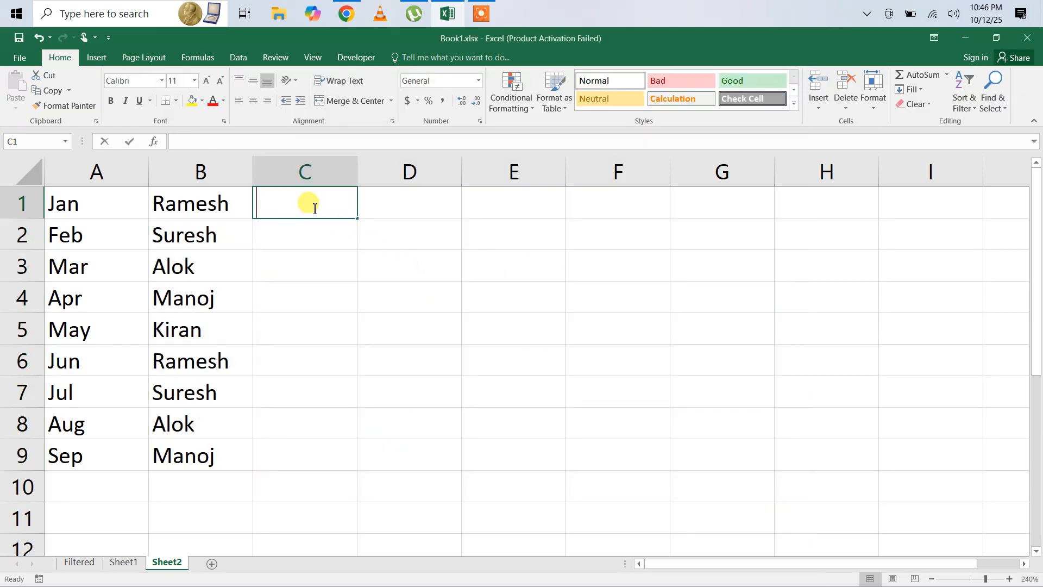
text(OE)
key(Return)
text(Technical)
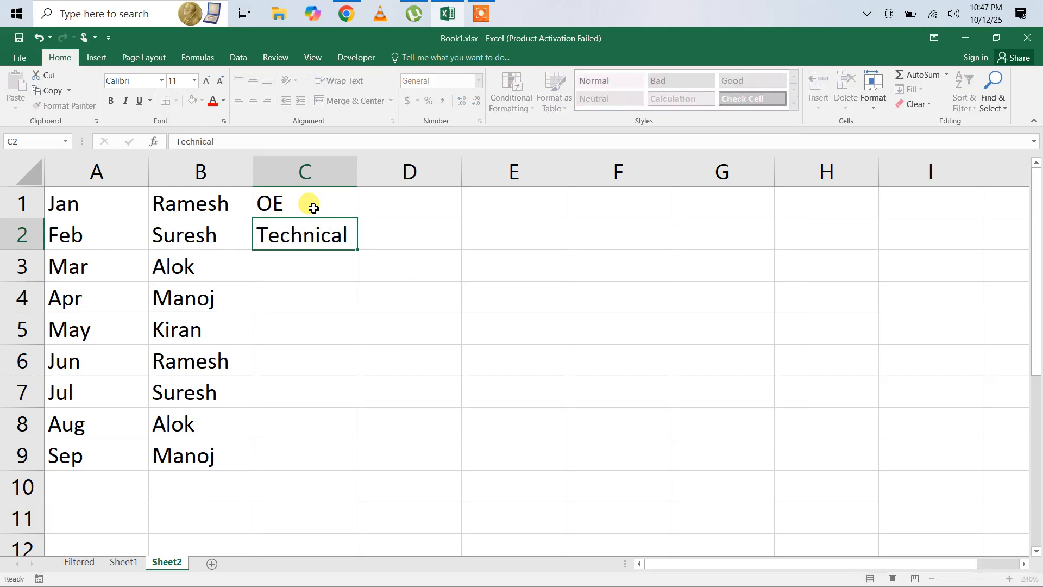
key(Return)
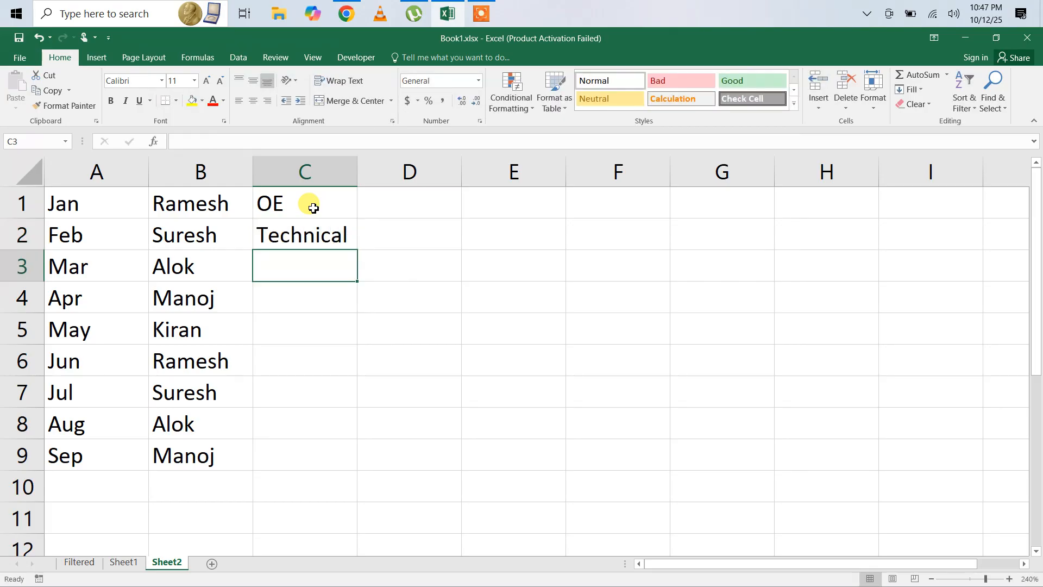
text(Gr-II)
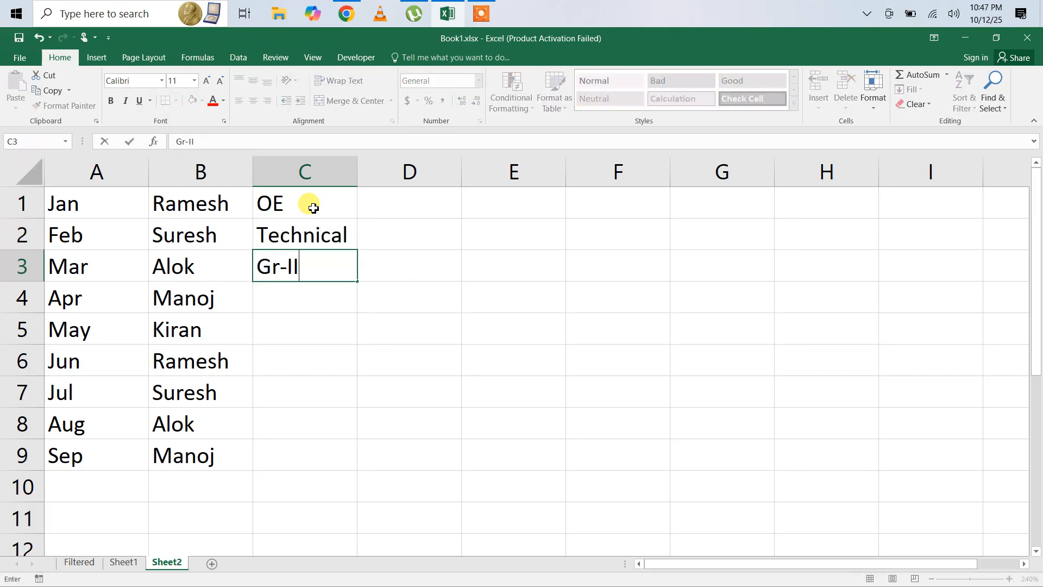
key(Return)
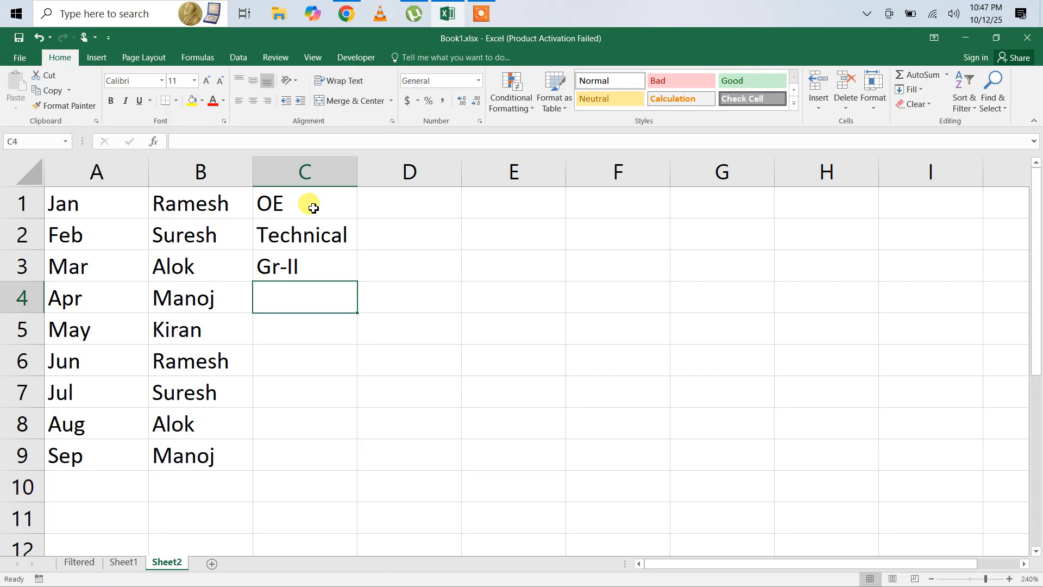
text(C)
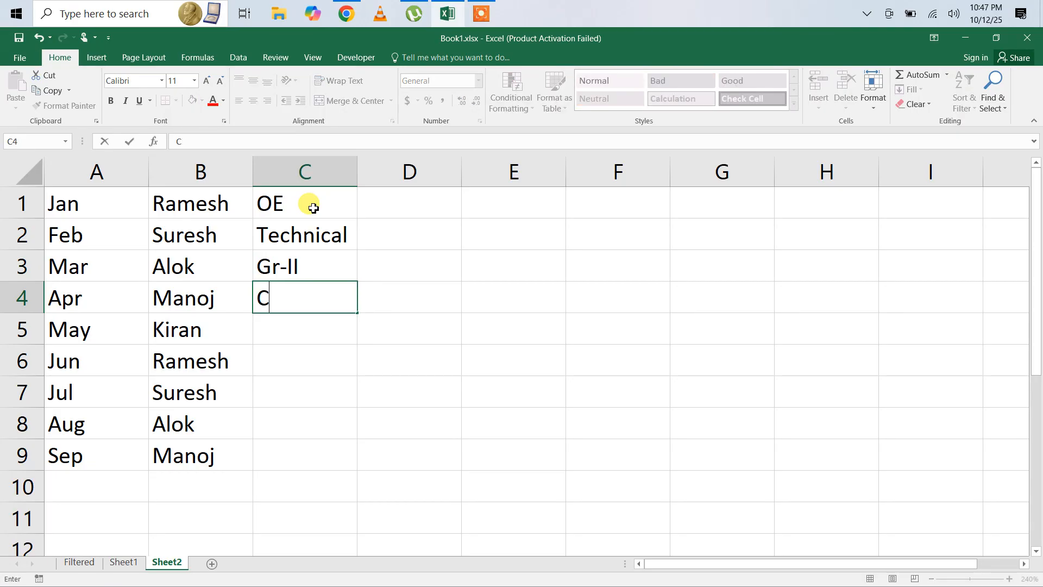
text(lerk)
key(Return)
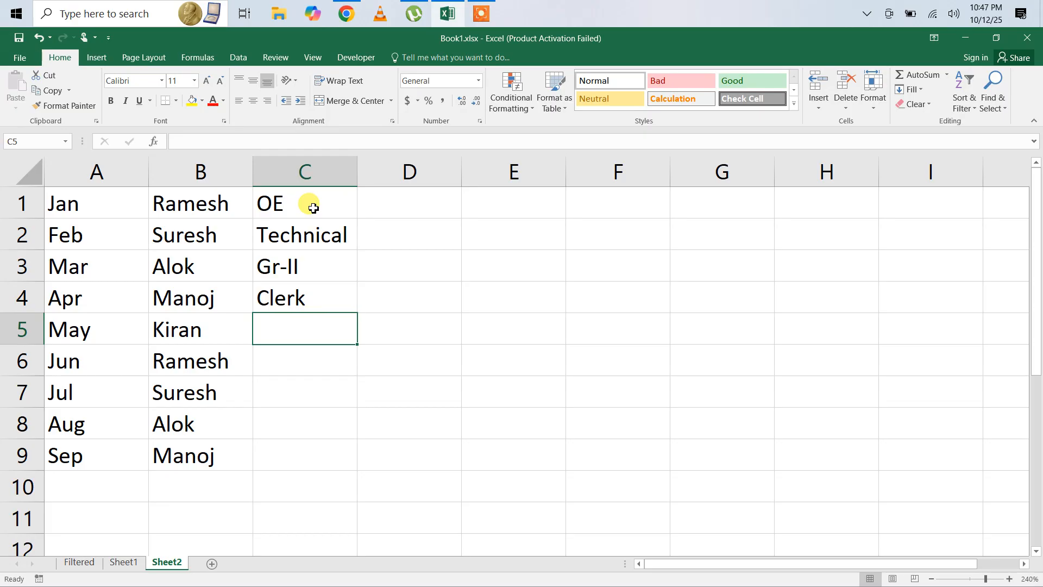
Enter HR in cell C5 and Manager in cell C6
text(HR)
key(Return)
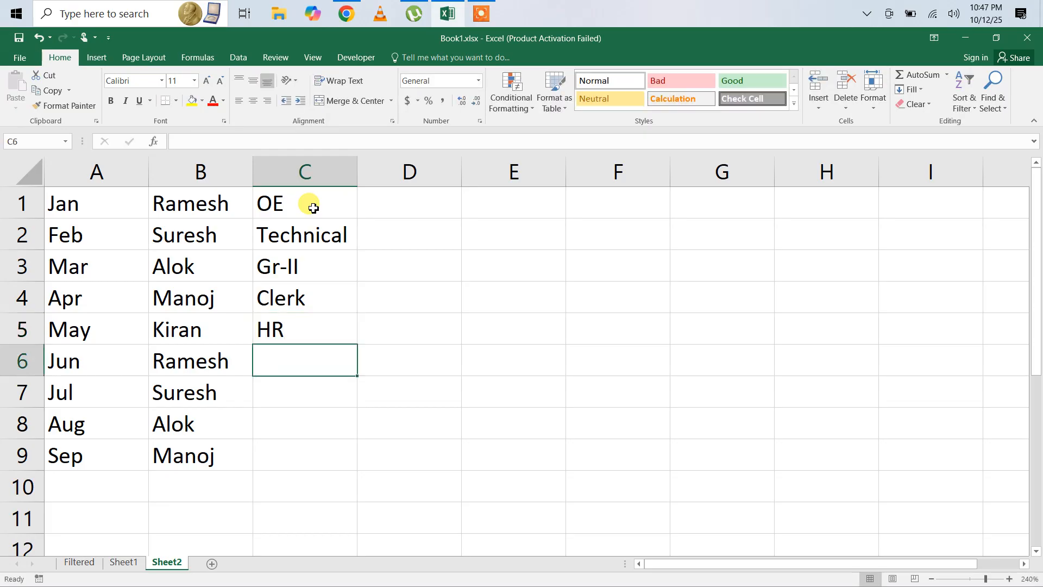
text(manager)
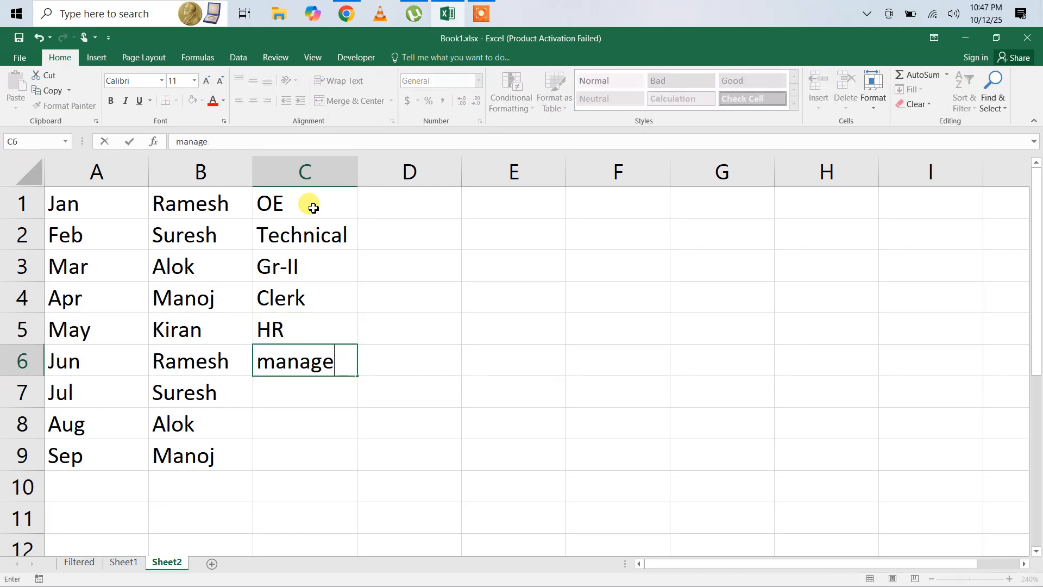
key(BackSpace)
key(BackSpace)
key(BackSpace)
key(BackSpace)
key(BackSpace)
key(BackSpace)
text(N)
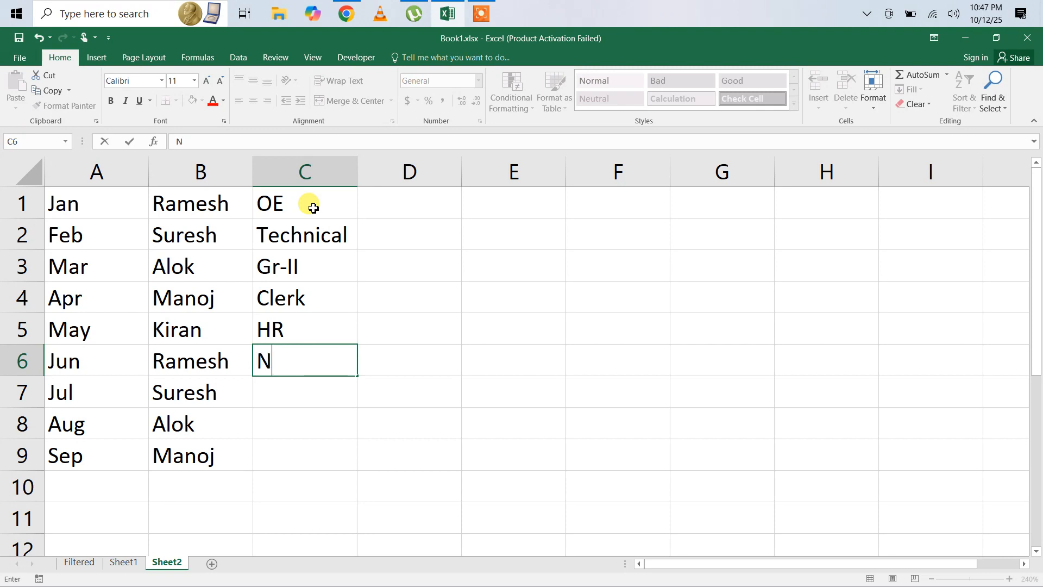
key(BackSpace)
text(Manager)
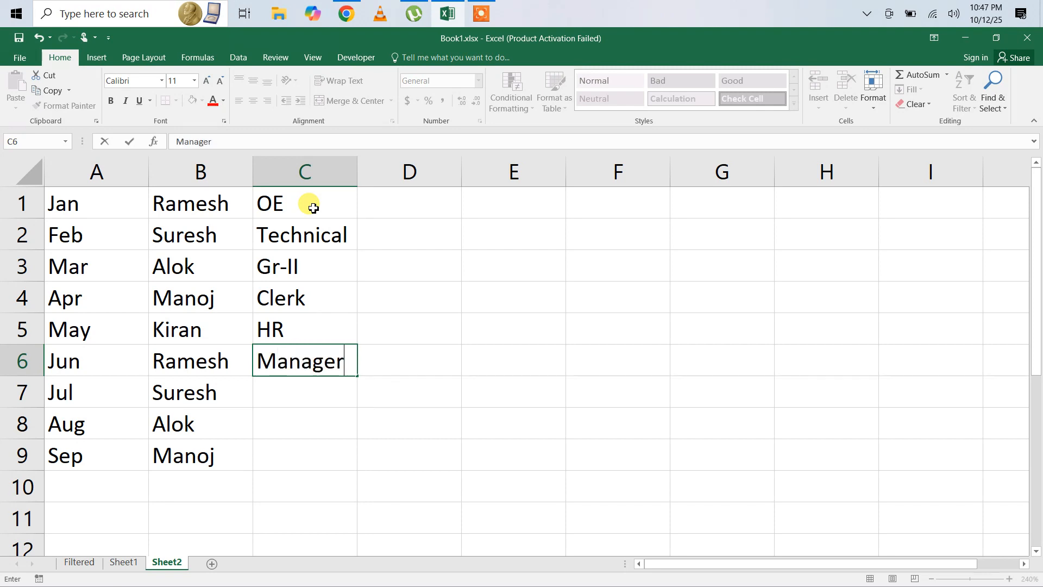
key(Return)
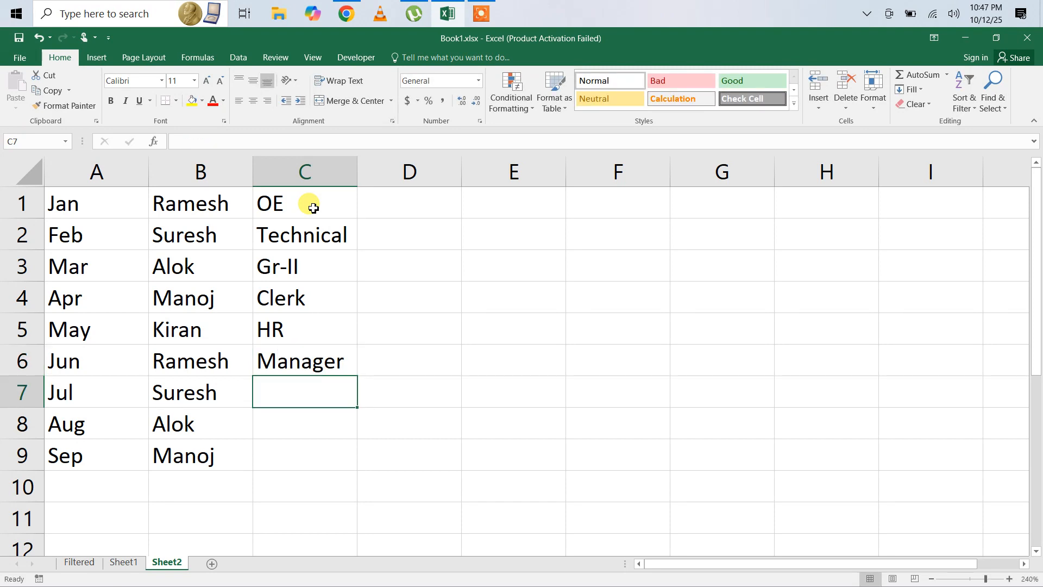
Open the custom lists editor from the advanced Excel options
click(20, 59)
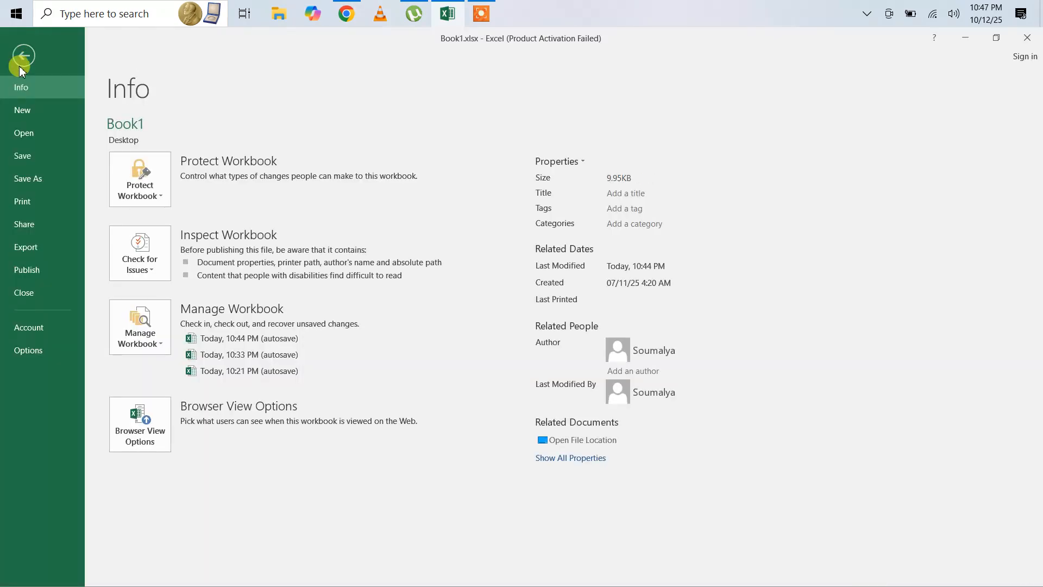
click(25, 350)
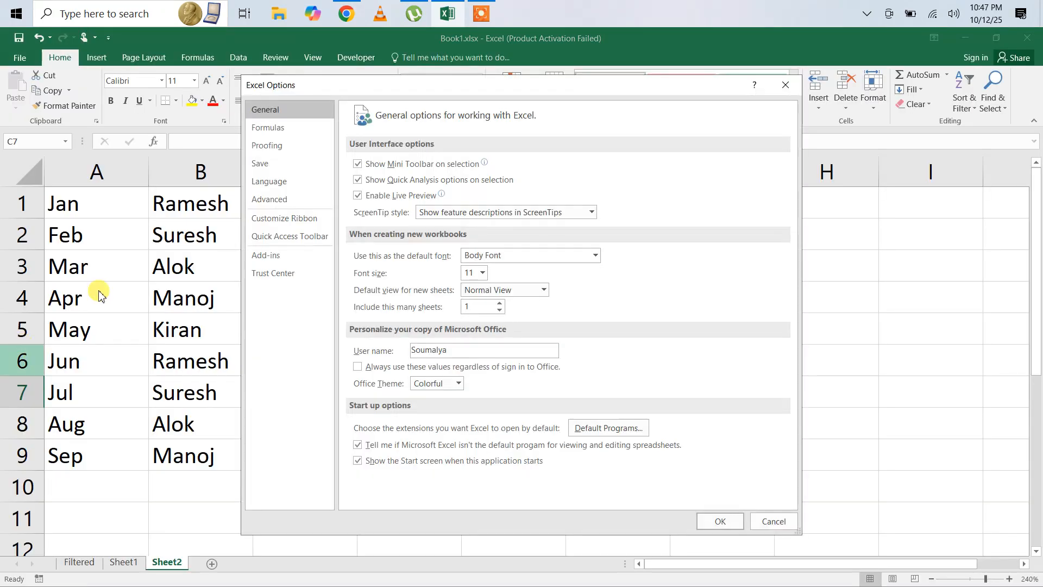
drag(336, 86, 561, 86)
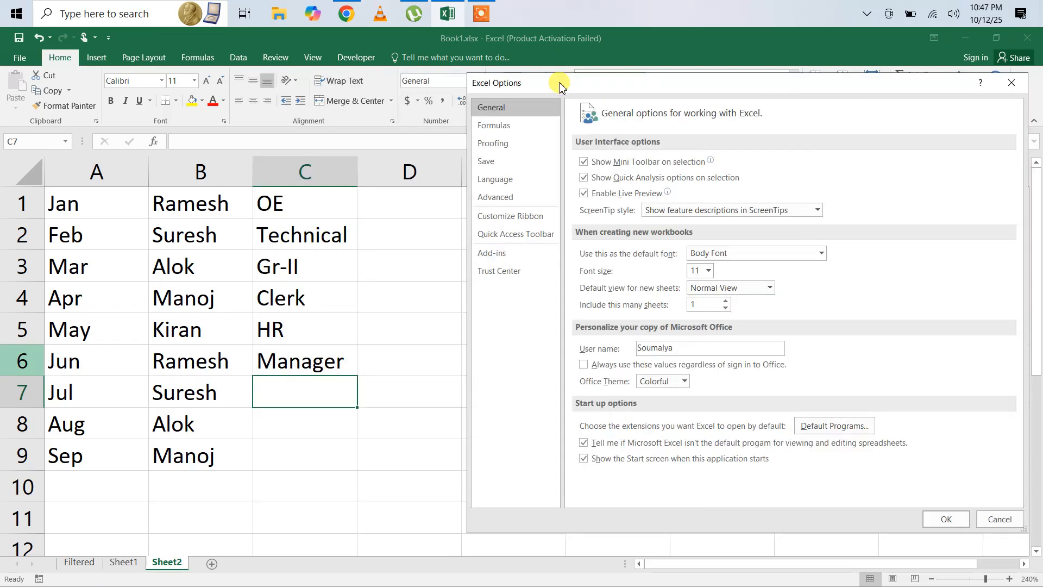
click(508, 197)
scroll(815, 320, down, 5)
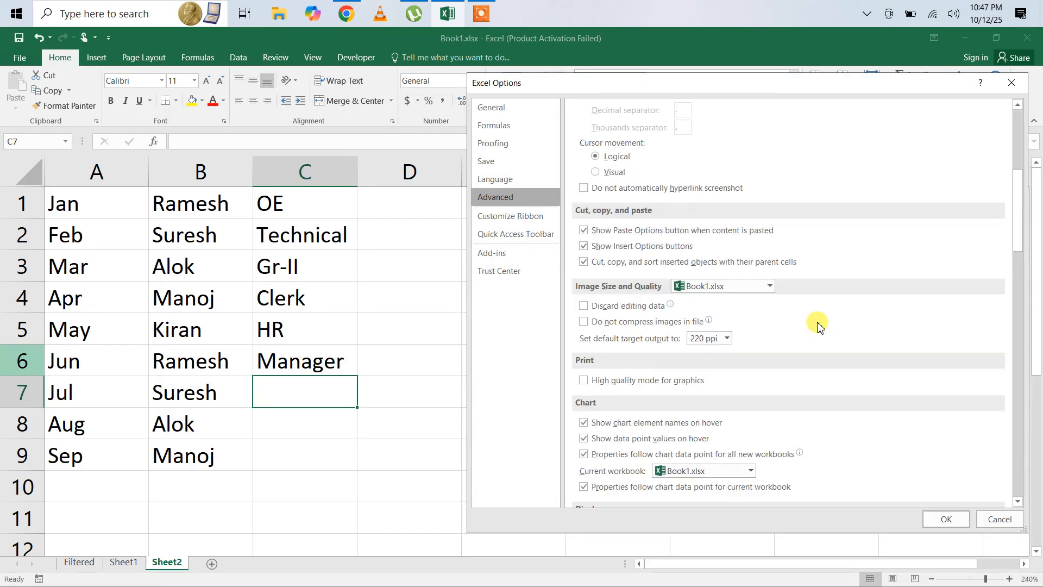
scroll(819, 324, down, 15)
scroll(819, 324, down, 6)
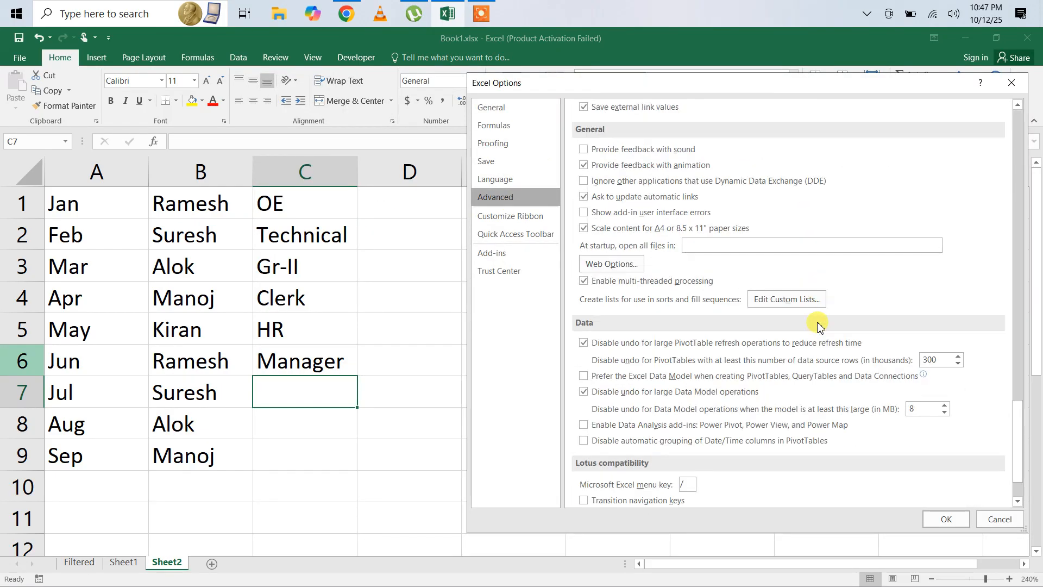
click(798, 232)
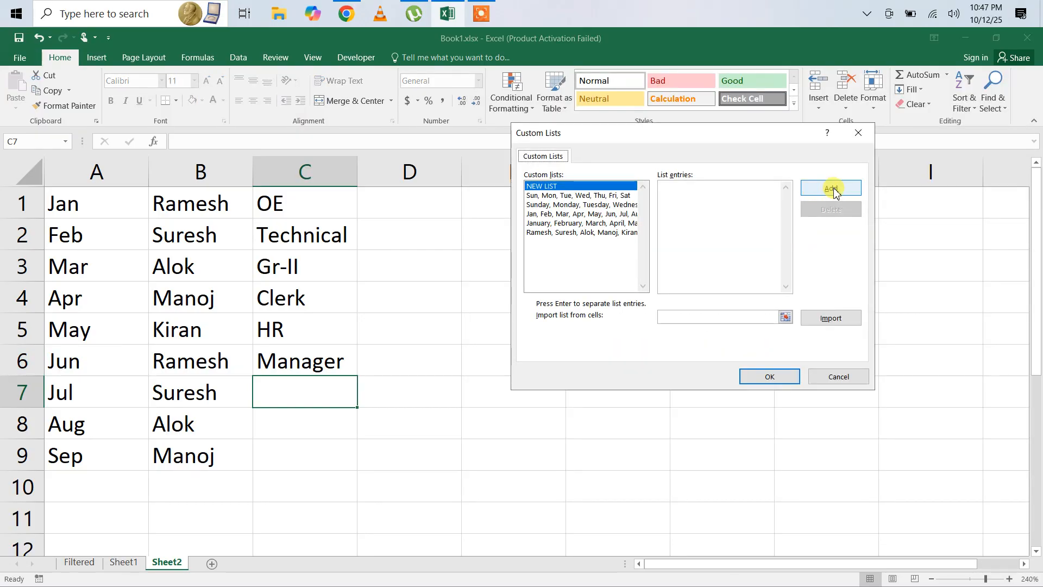
Import cells C1:C6 as a new custom list of job categories and confirm the options
click(826, 320)
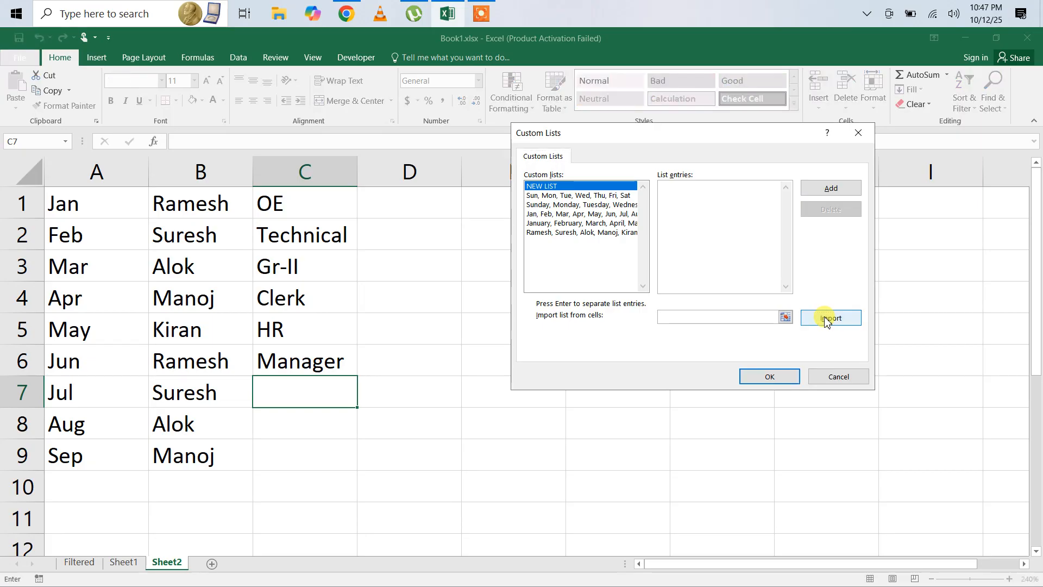
drag(284, 202, 296, 347)
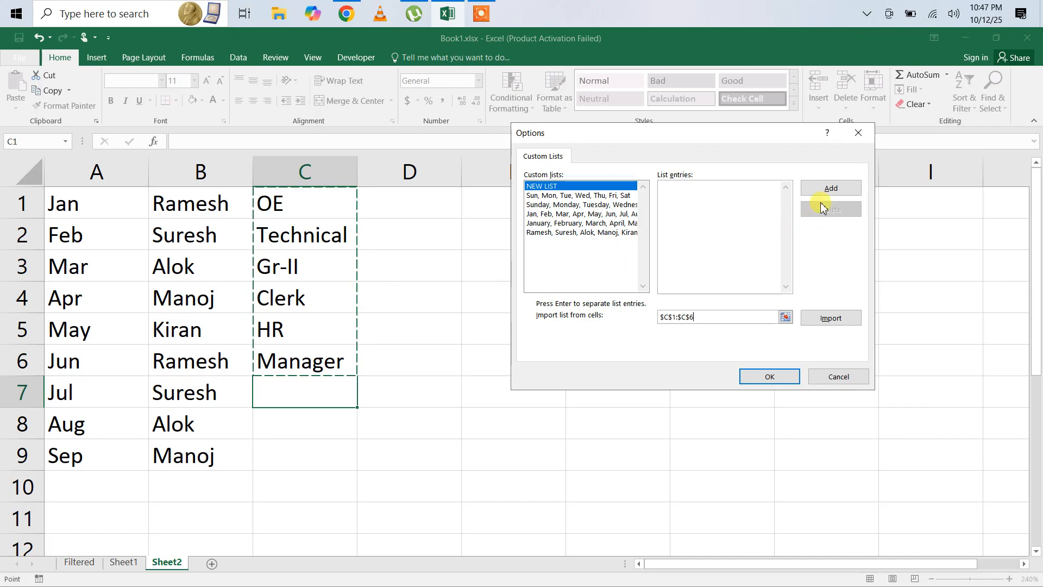
click(825, 187)
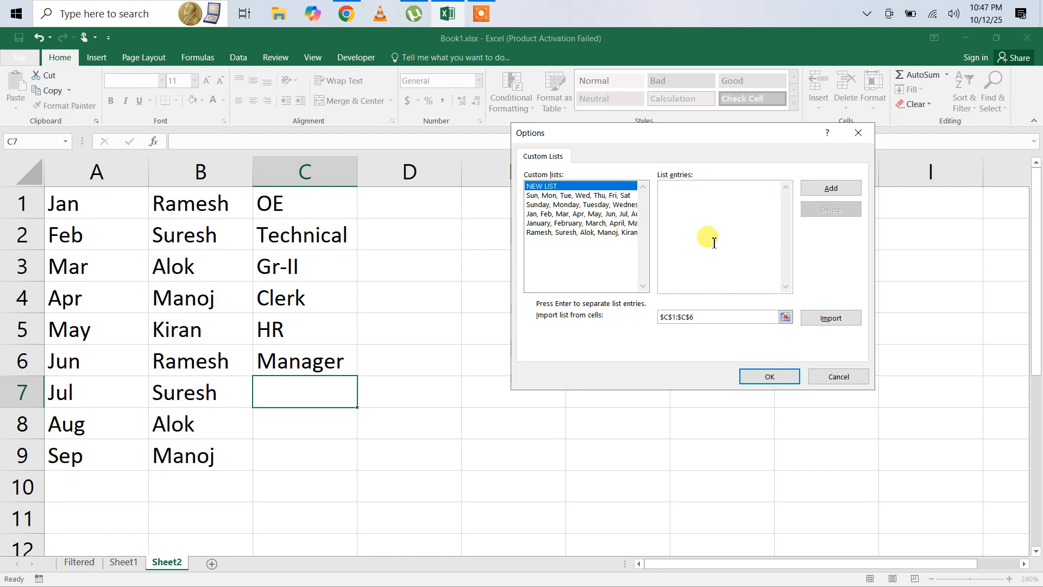
click(824, 320)
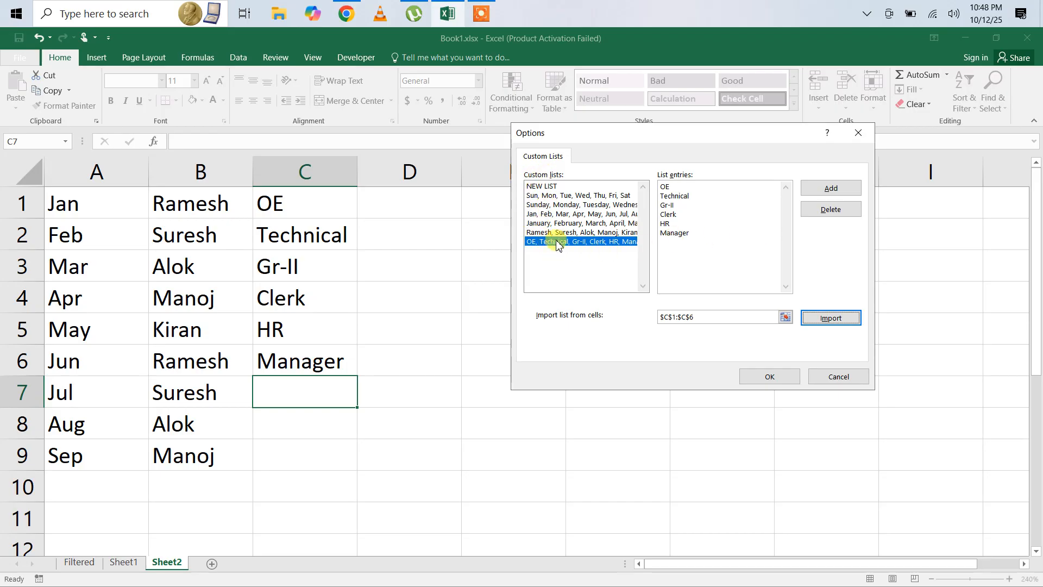
click(779, 382)
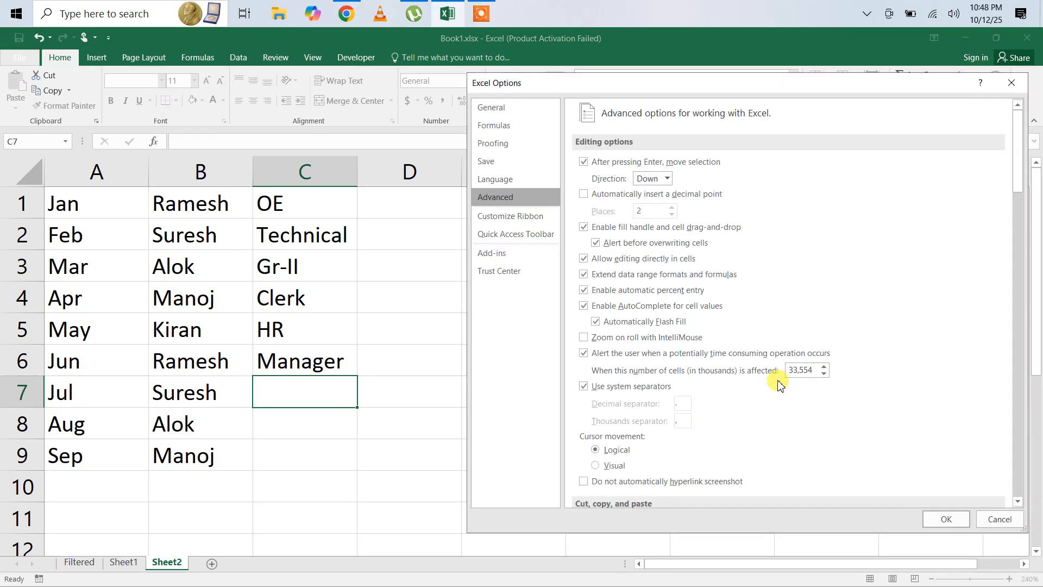
click(947, 518)
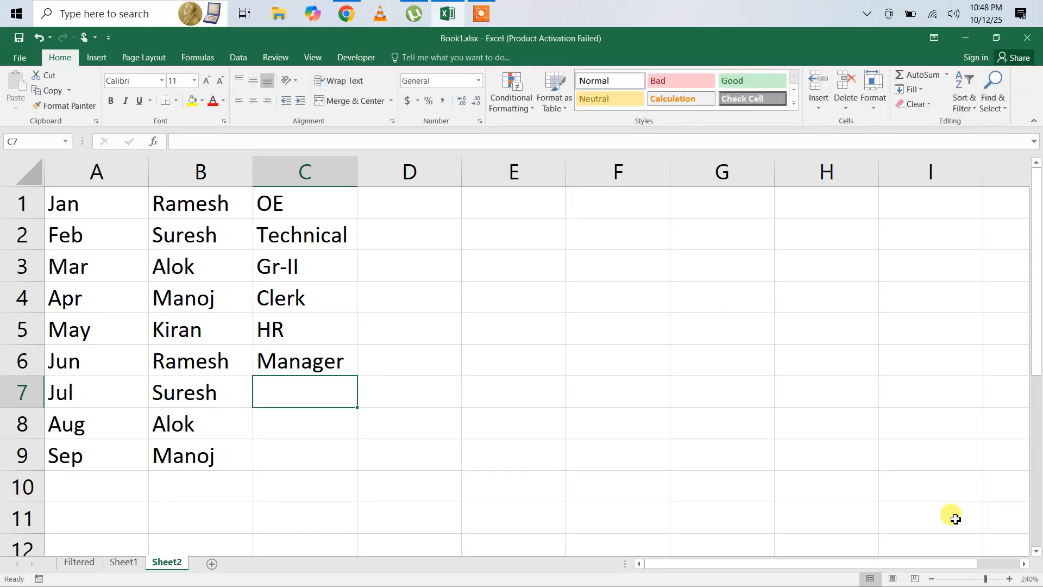
Enter OE in cell D1 and autofill the job category series down to D6
text(OE)
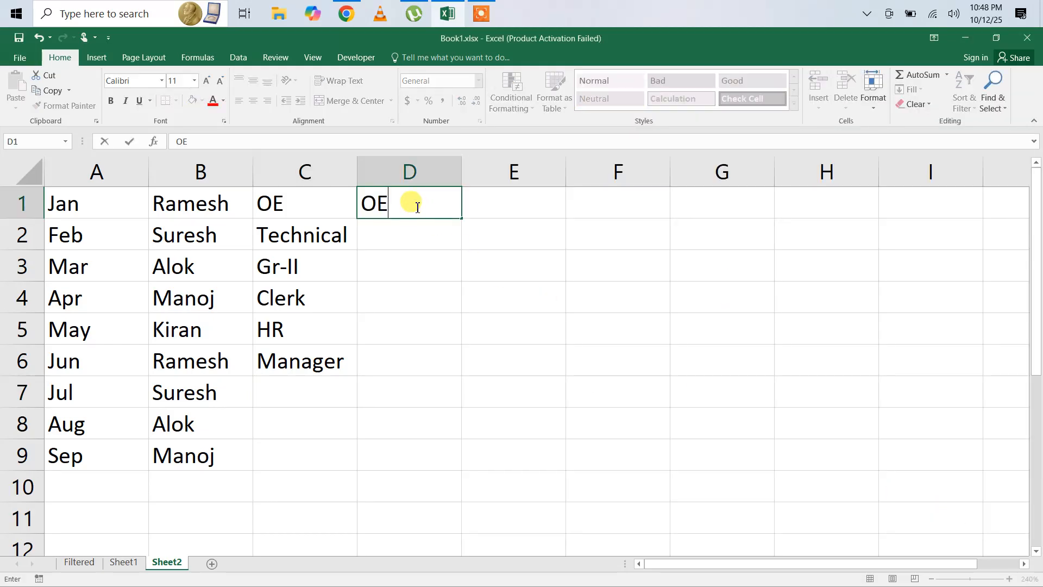
key(Return)
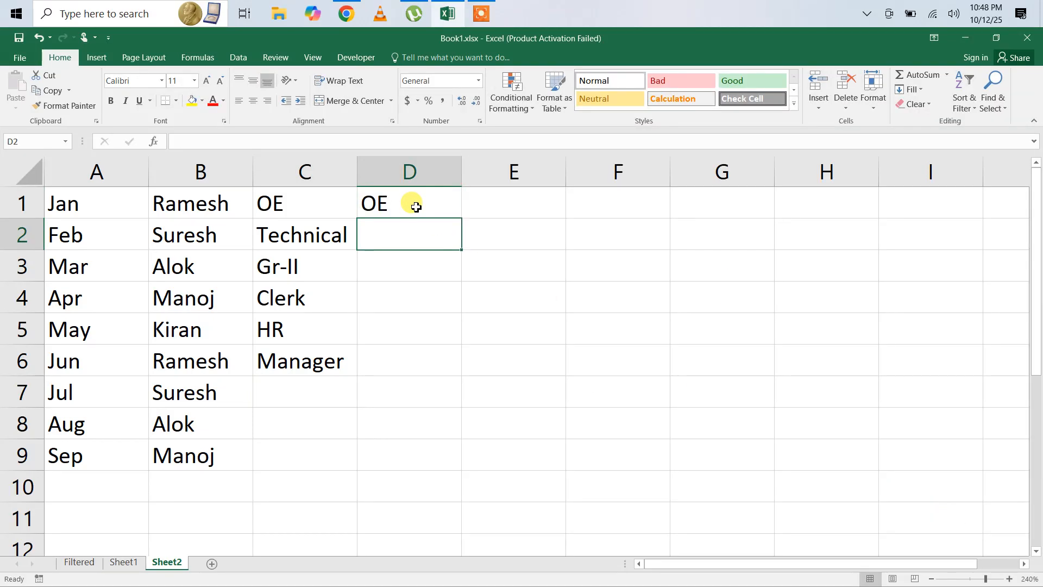
click(415, 207)
drag(464, 222, 470, 385)
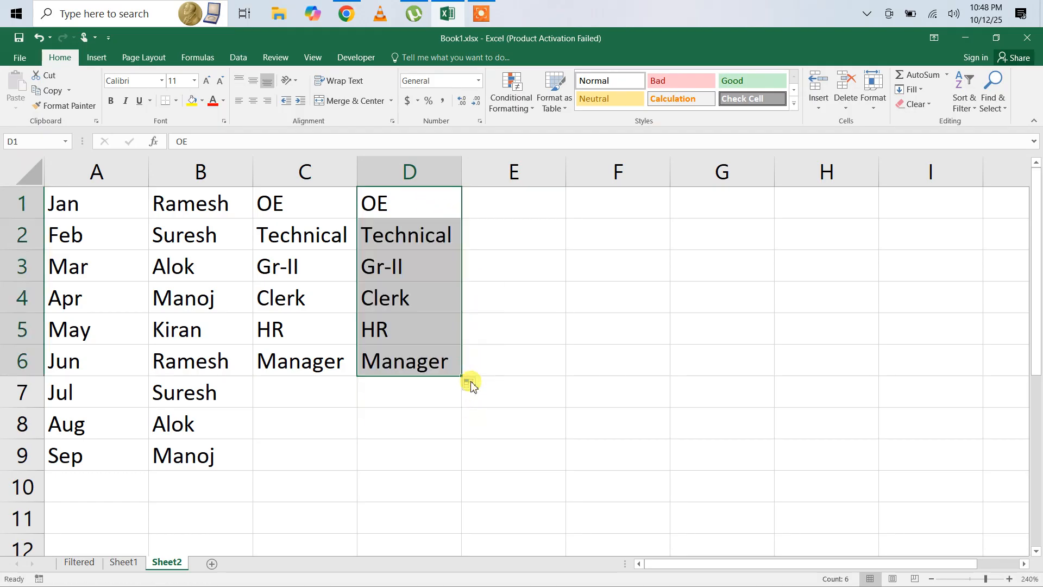
Add a new worksheet, enter OE in A1 and autofill the job categories down to A9
click(212, 563)
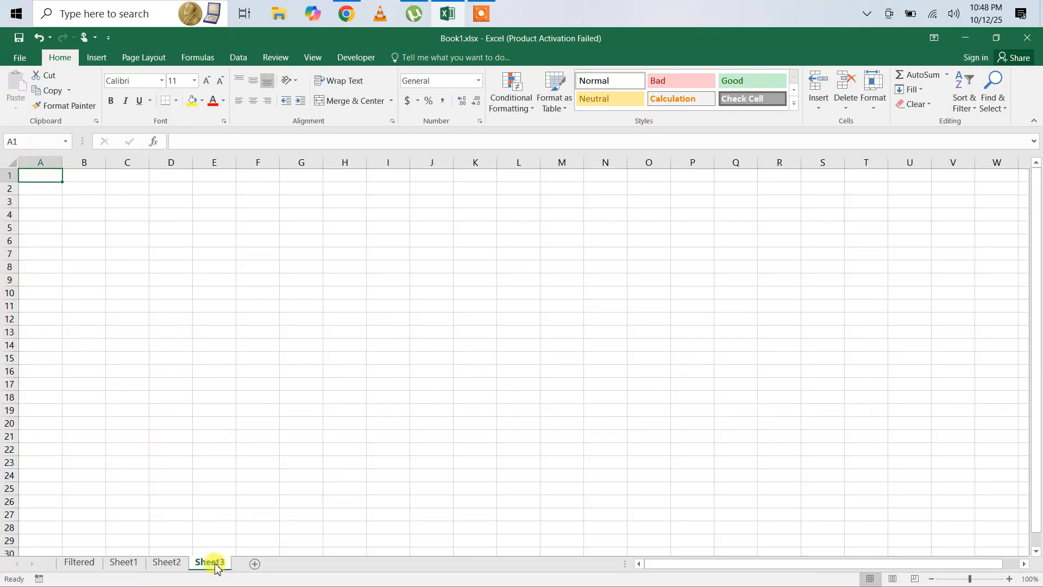
text(OE)
key(Return)
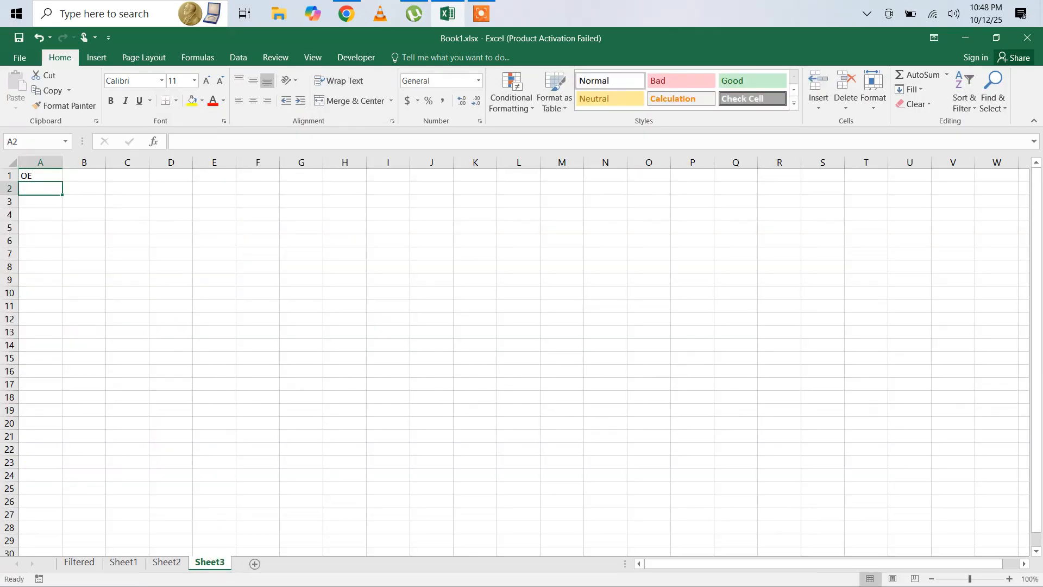
click(34, 176)
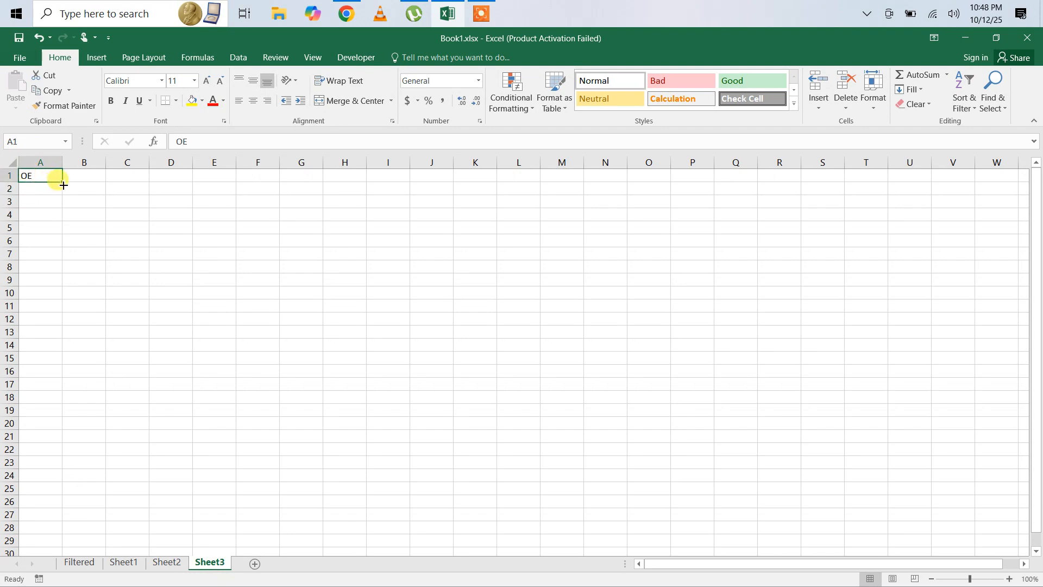
drag(63, 185, 65, 285)
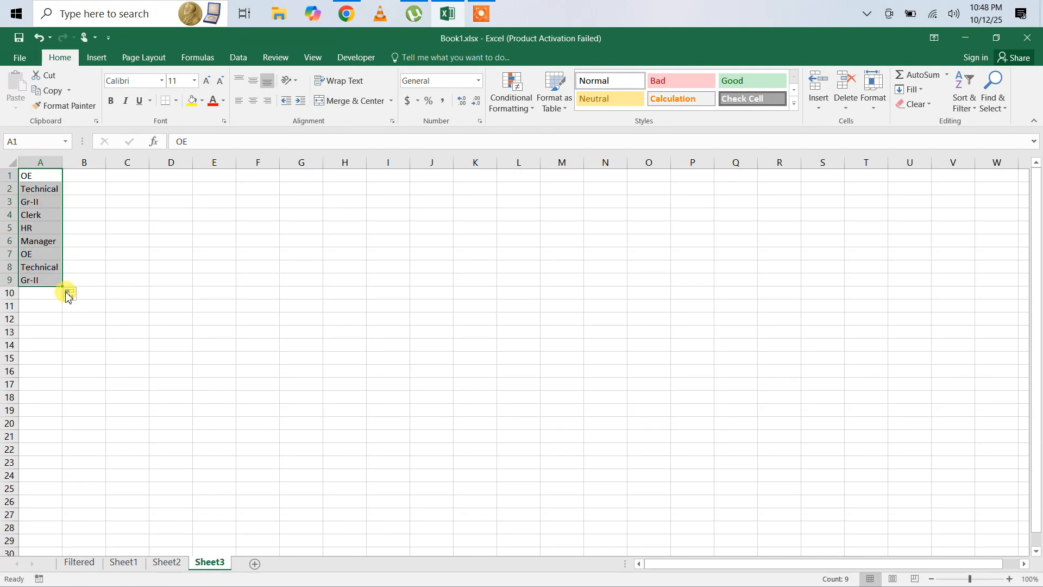
Create a new blank workbook, enter the name list's first name in A1 and autofill the series down to A8
key(ctrl+n)
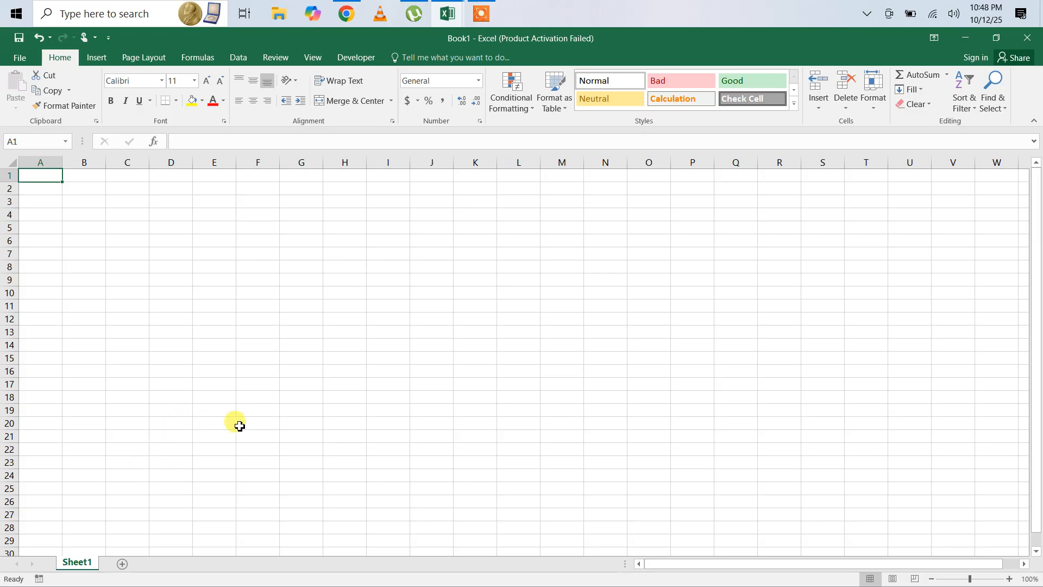
text(Ramesh)
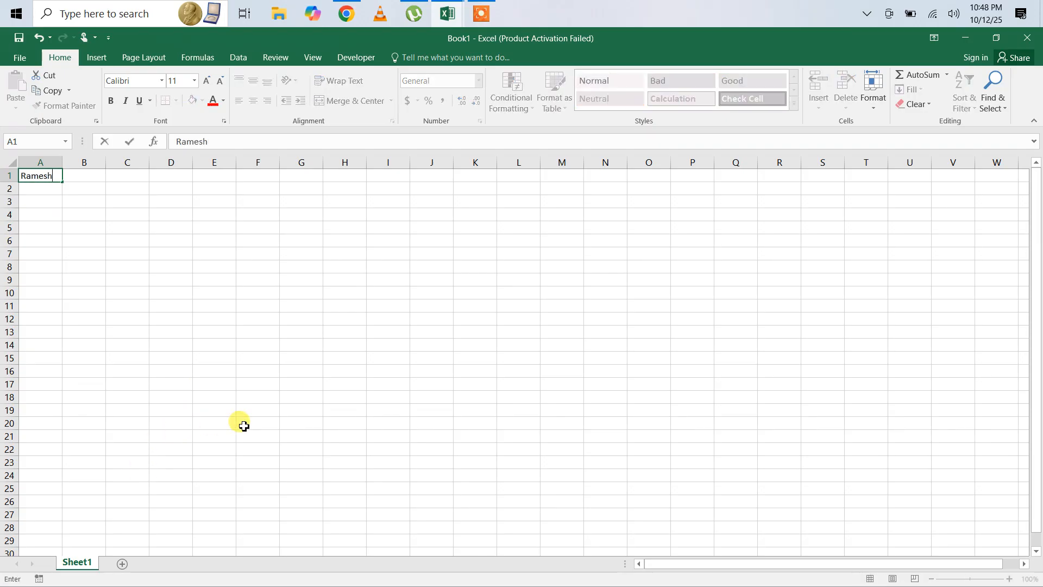
key(Return)
click(42, 178)
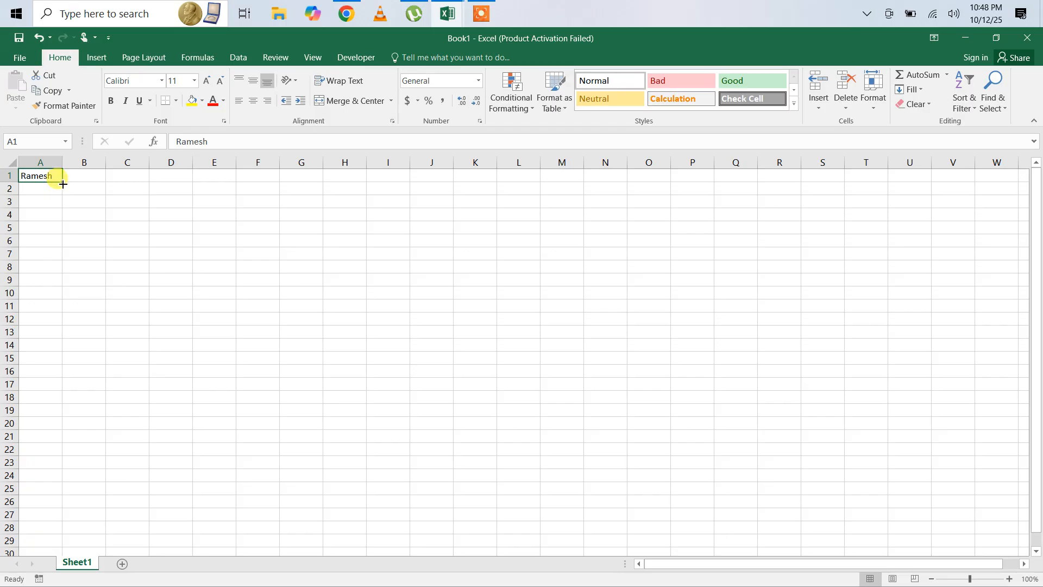
drag(63, 184, 70, 280)
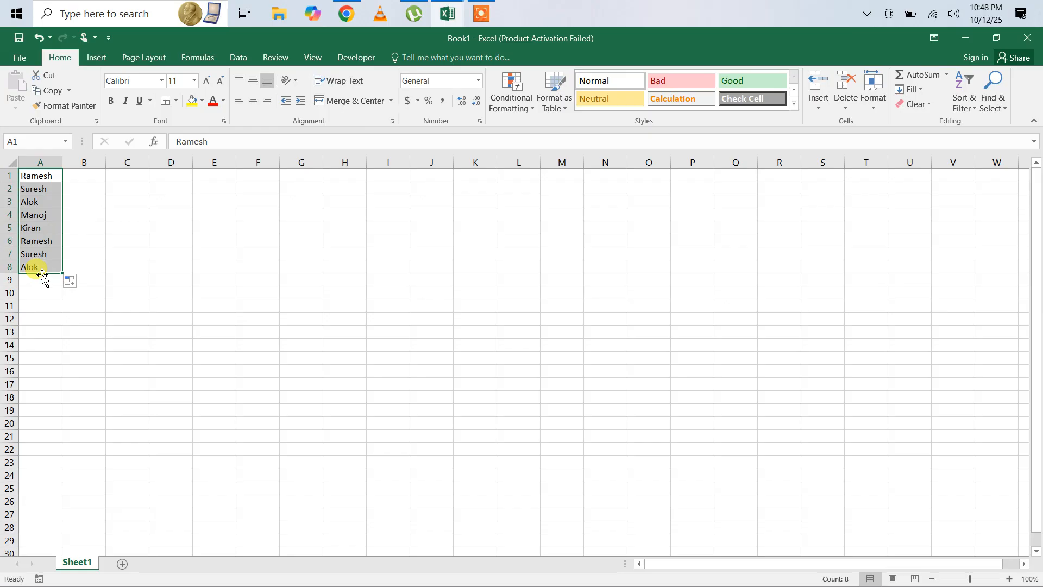
Examine the entries of the saved job category list among the custom lists in the advanced options
click(21, 57)
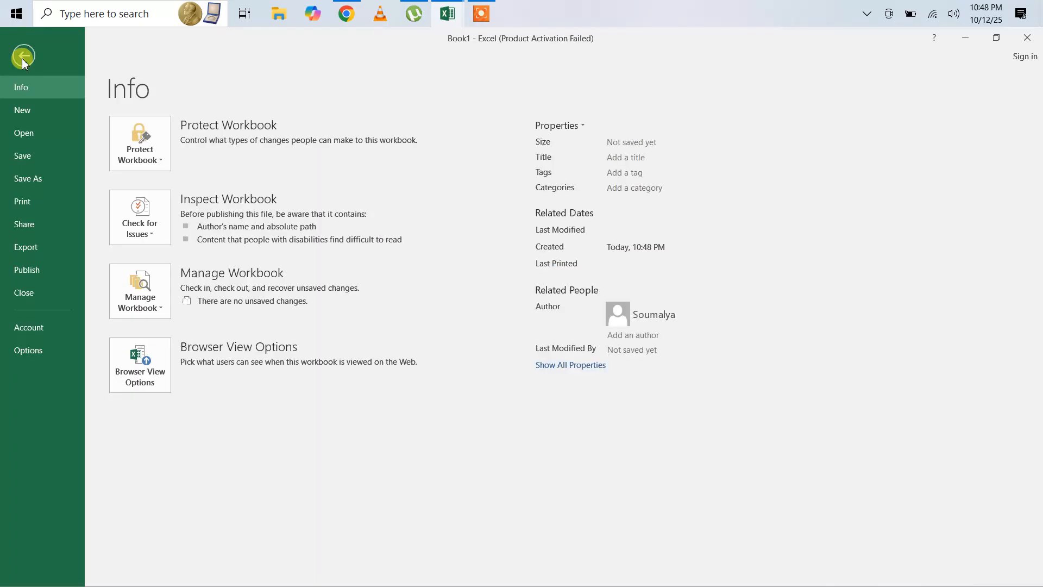
click(34, 357)
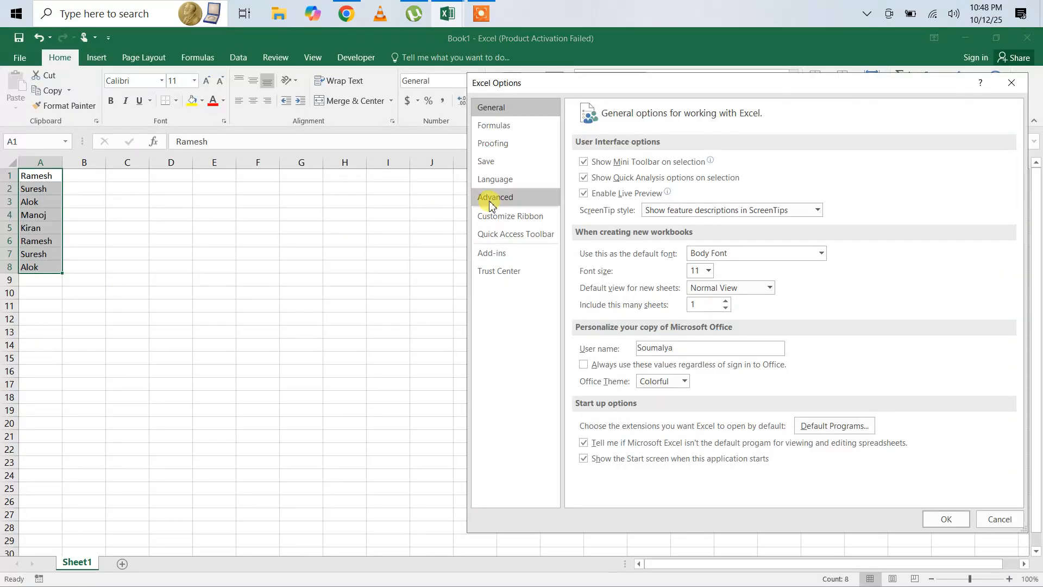
click(491, 201)
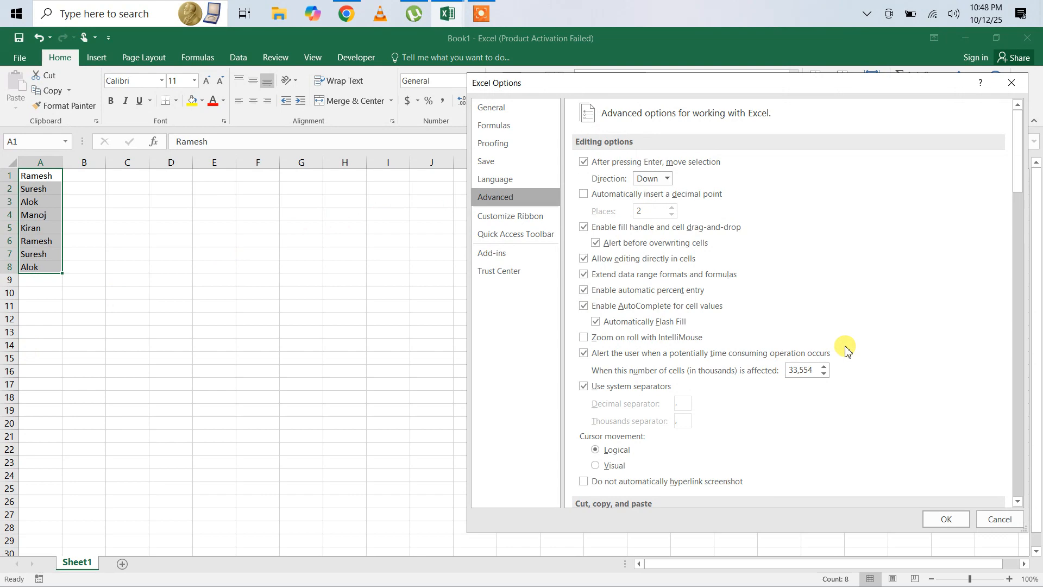
scroll(845, 350, down, 15)
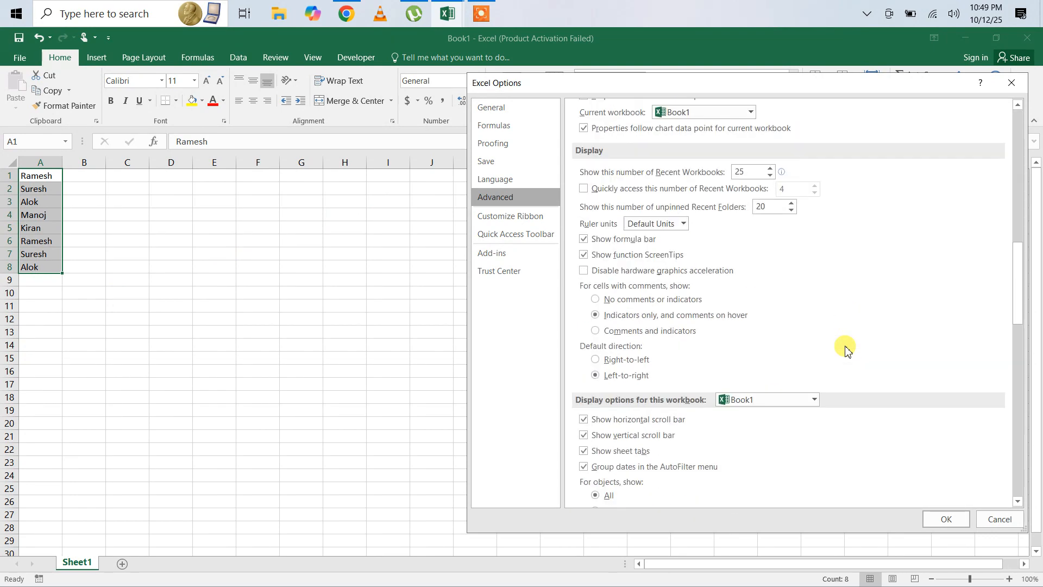
scroll(845, 350, down, 15)
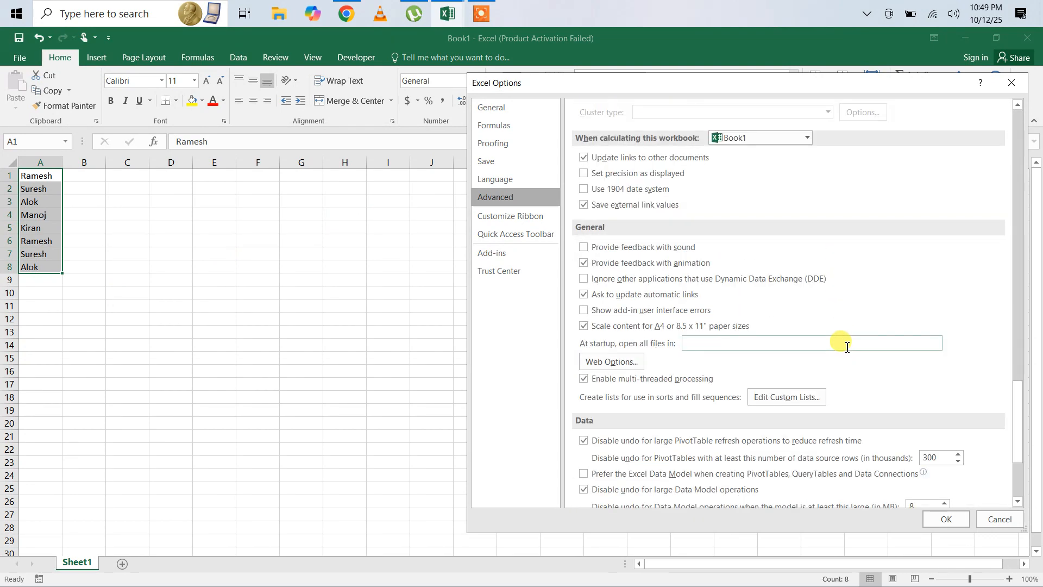
click(794, 396)
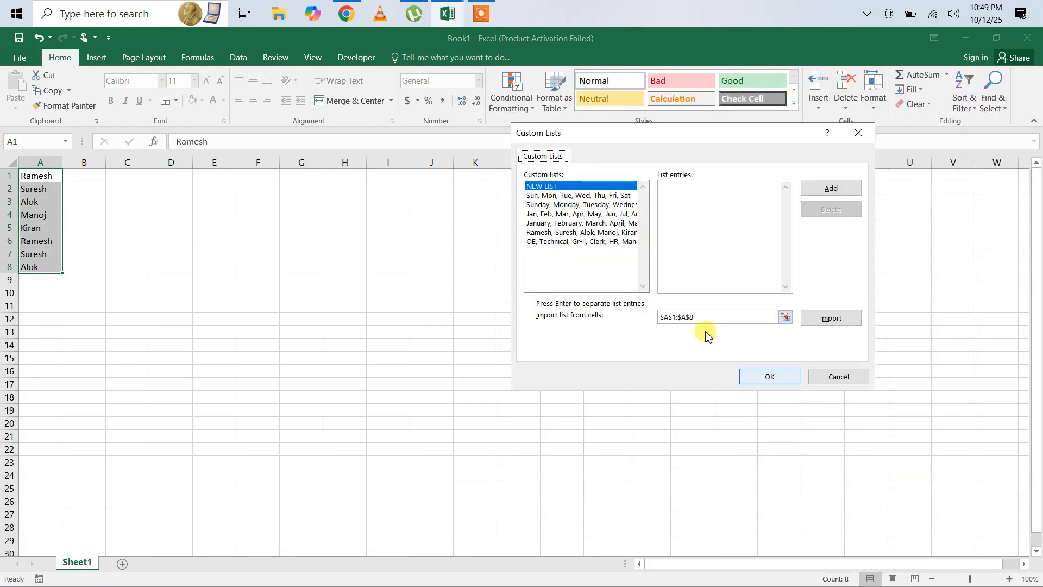
click(556, 243)
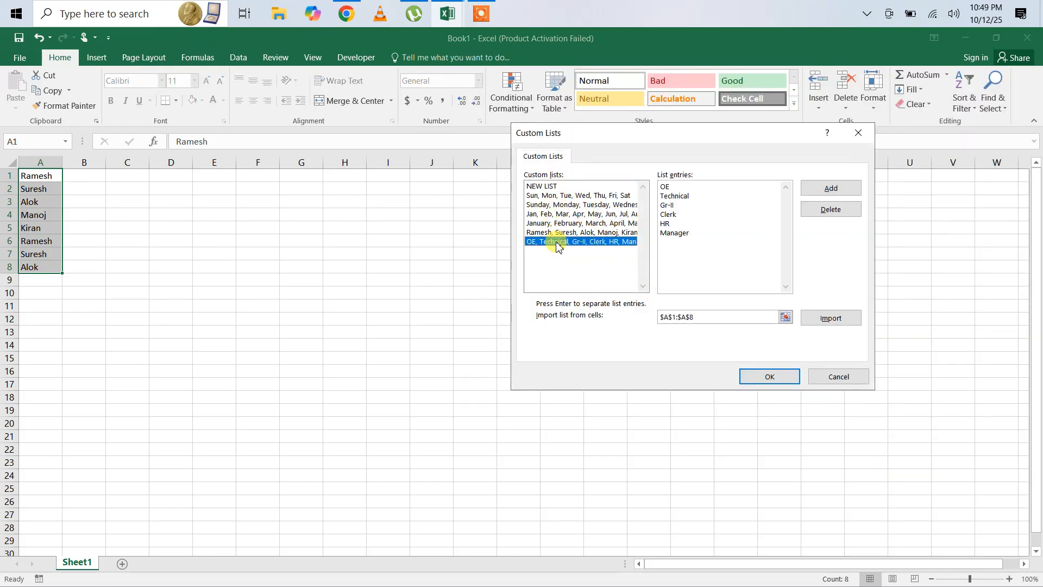
Delete the saved job category list and the saved name list from the custom lists, and apply the options
click(831, 210)
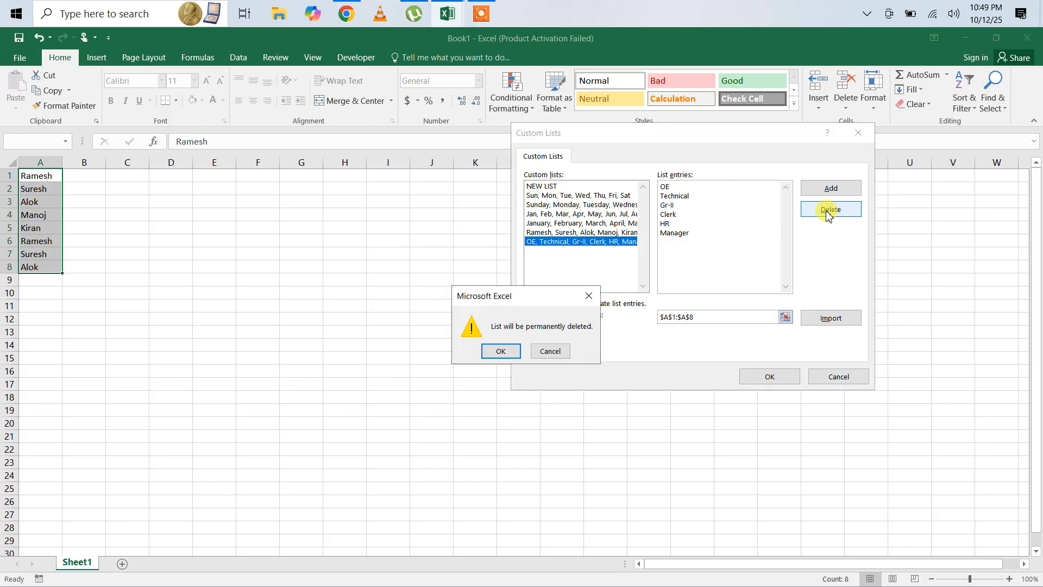
click(496, 354)
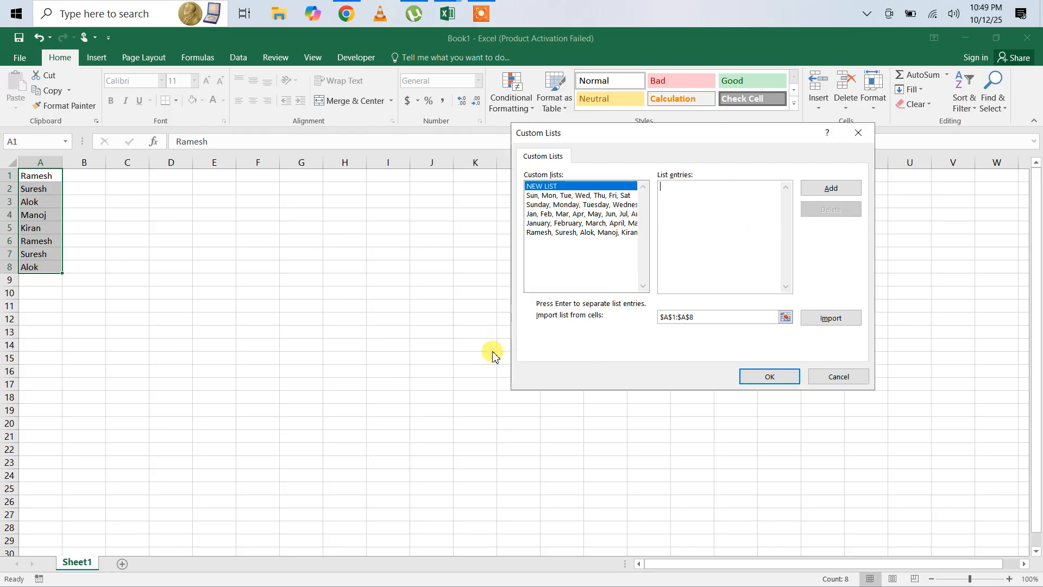
click(571, 232)
click(820, 214)
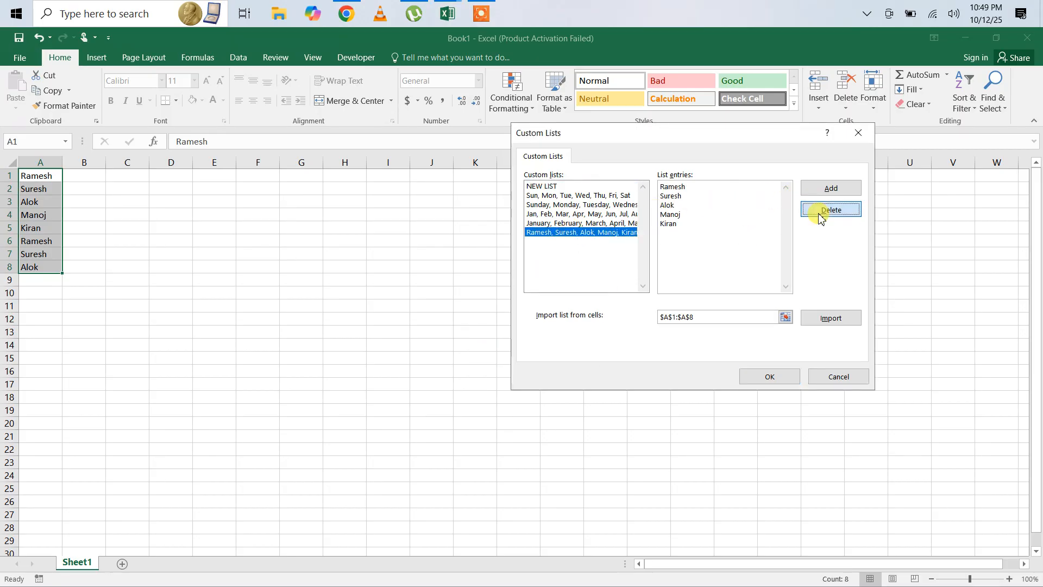
click(502, 351)
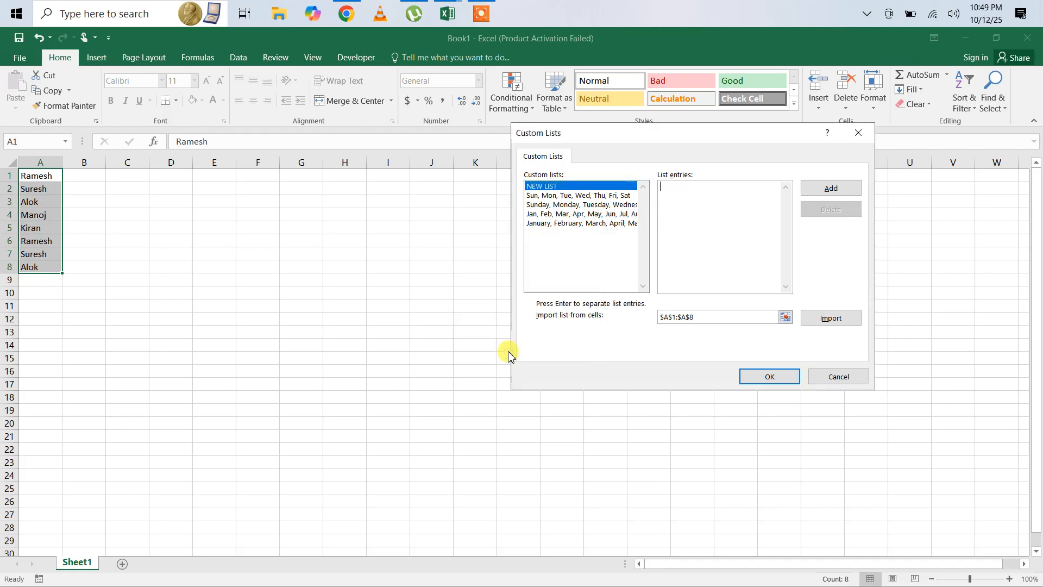
click(768, 376)
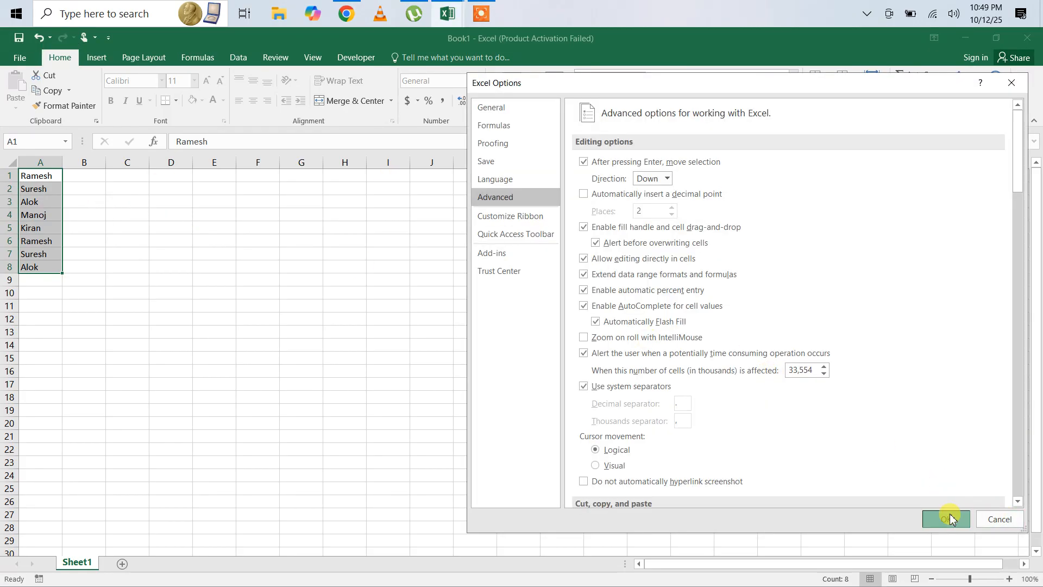
click(945, 517)
Enter OE in cell B1 and fill it down to B8 to test autofill without the custom list
click(88, 180)
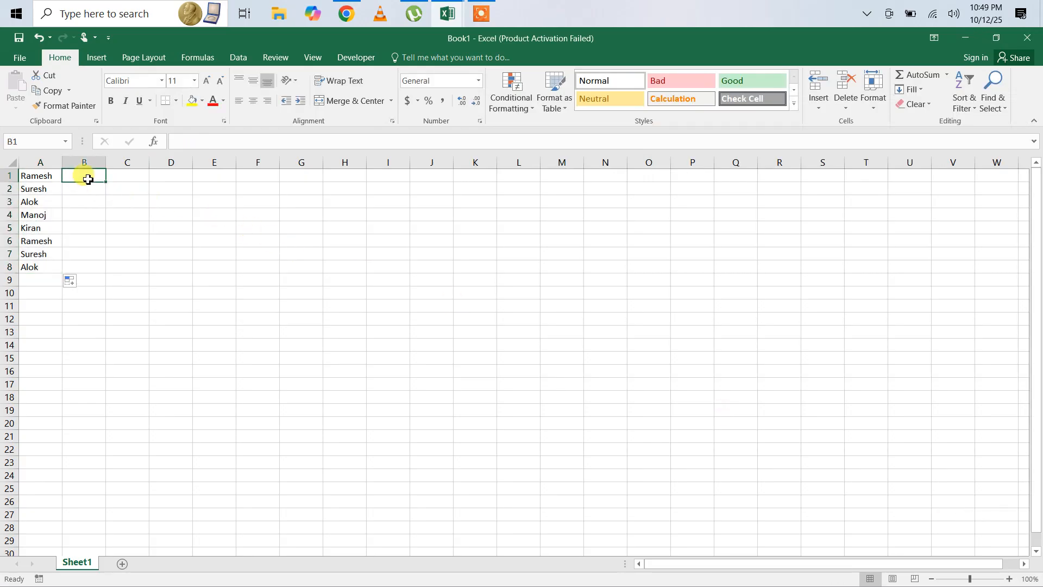
text(OE)
key(Return)
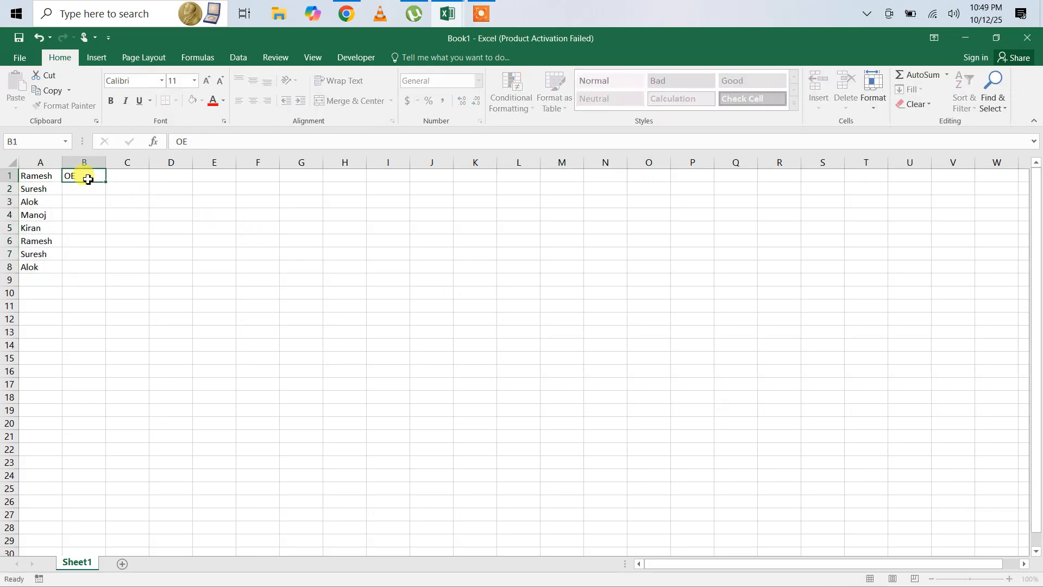
click(87, 179)
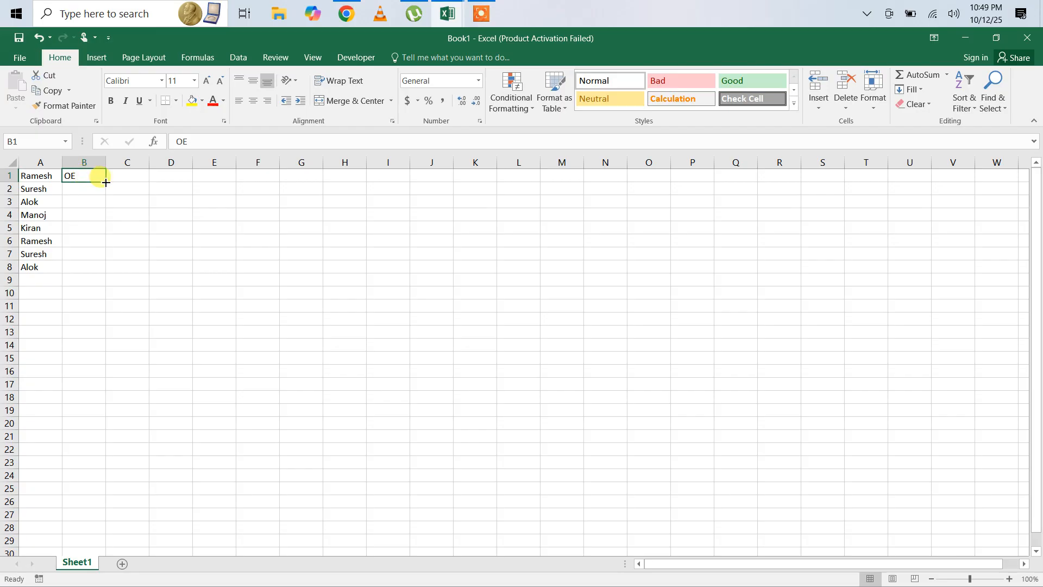
drag(106, 181, 105, 277)
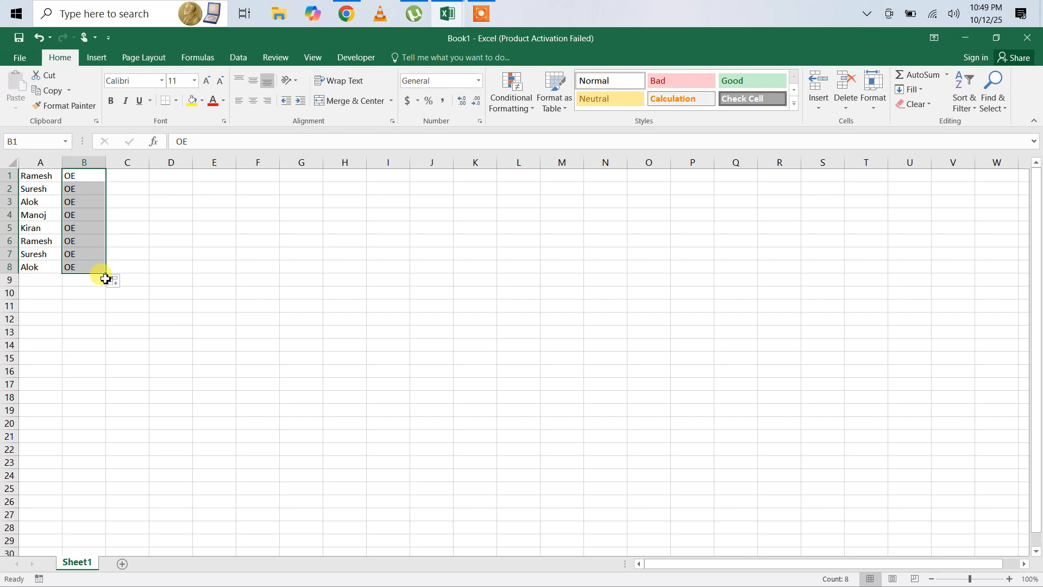
click(482, 15)
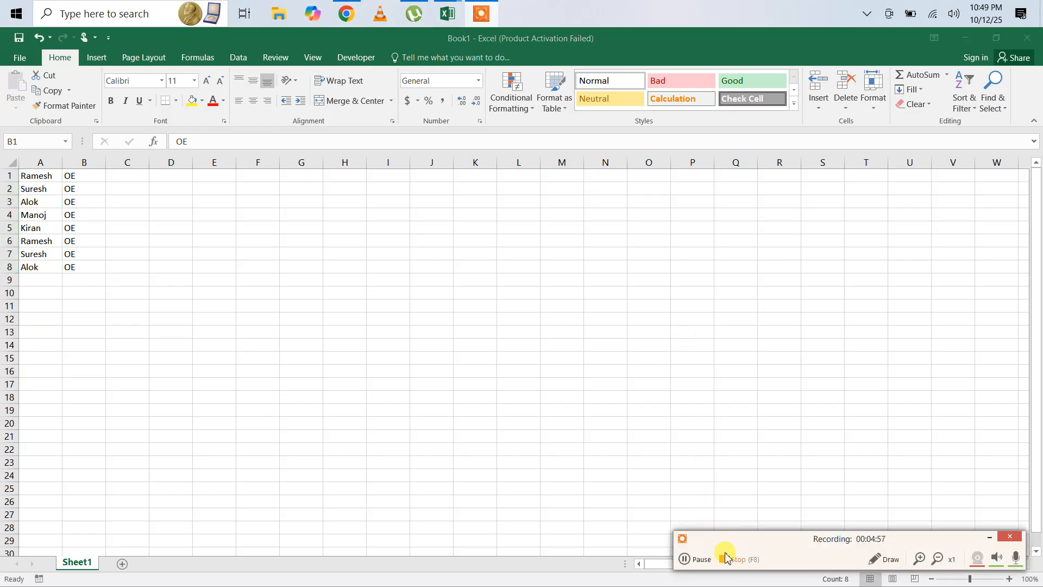